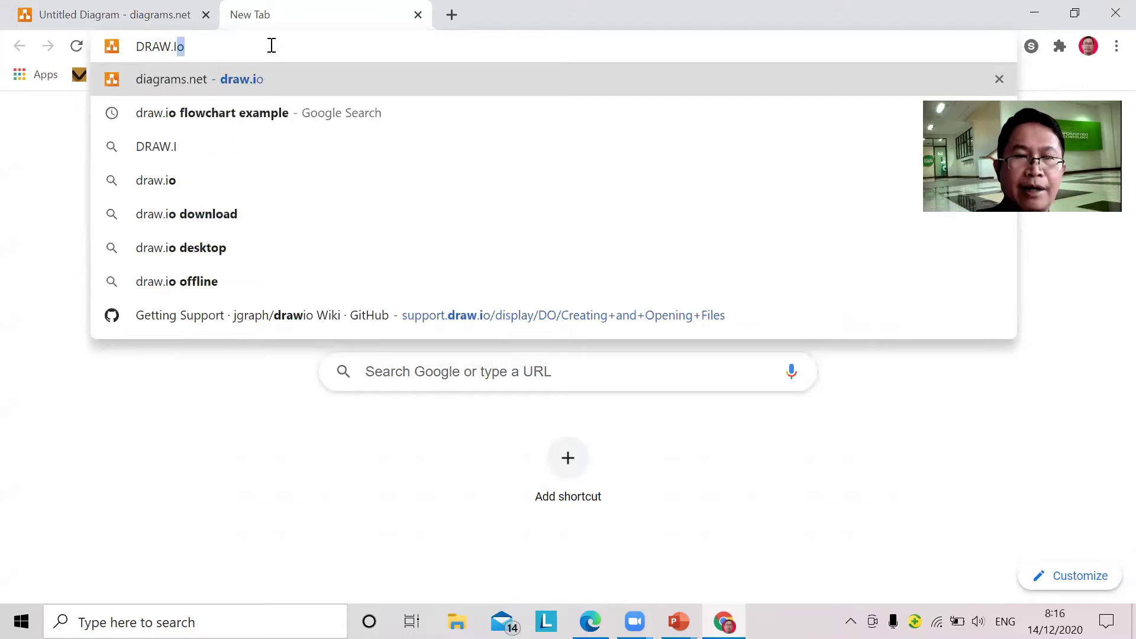
Step: Open draw.io in the new browser tab, check the available Google Drive accounts, and close that duplicate tab
key(Return)
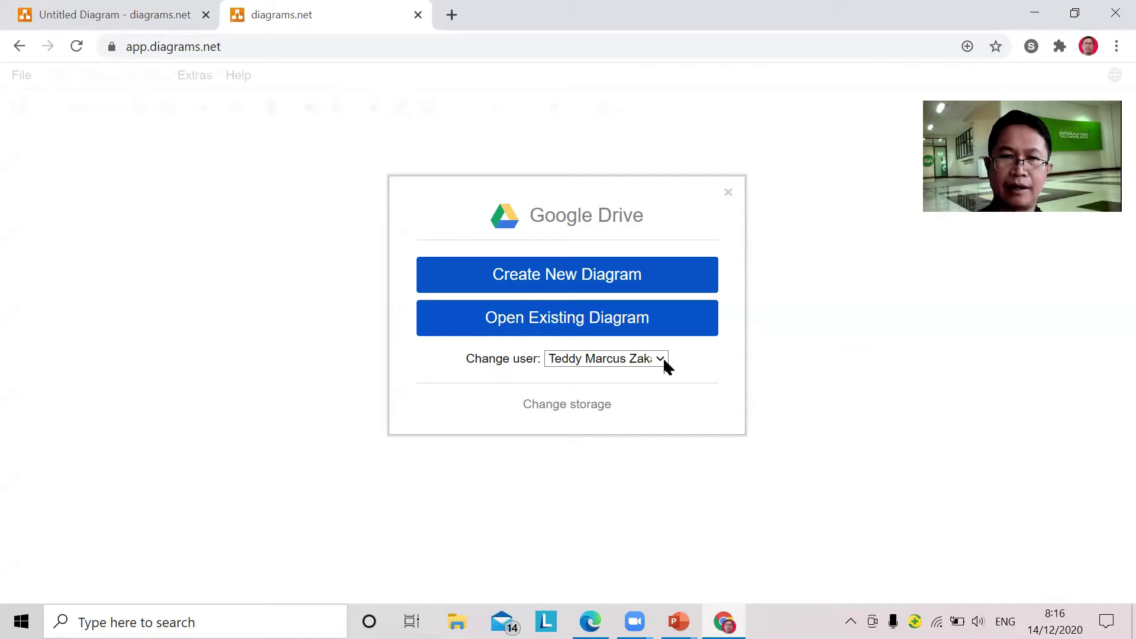
click(657, 359)
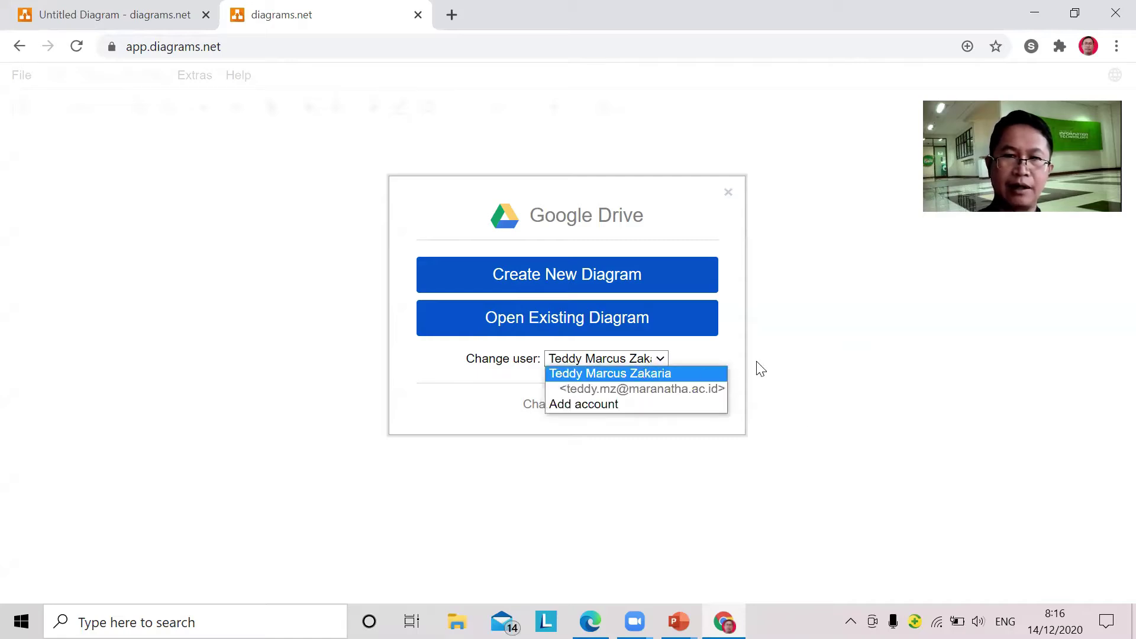
click(848, 369)
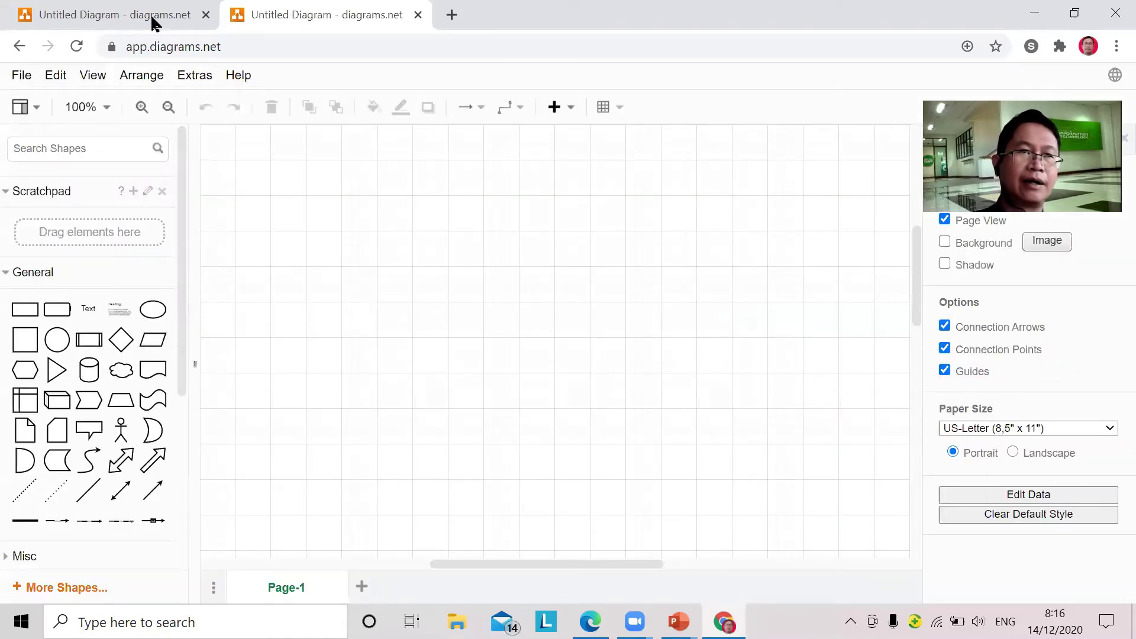
click(121, 18)
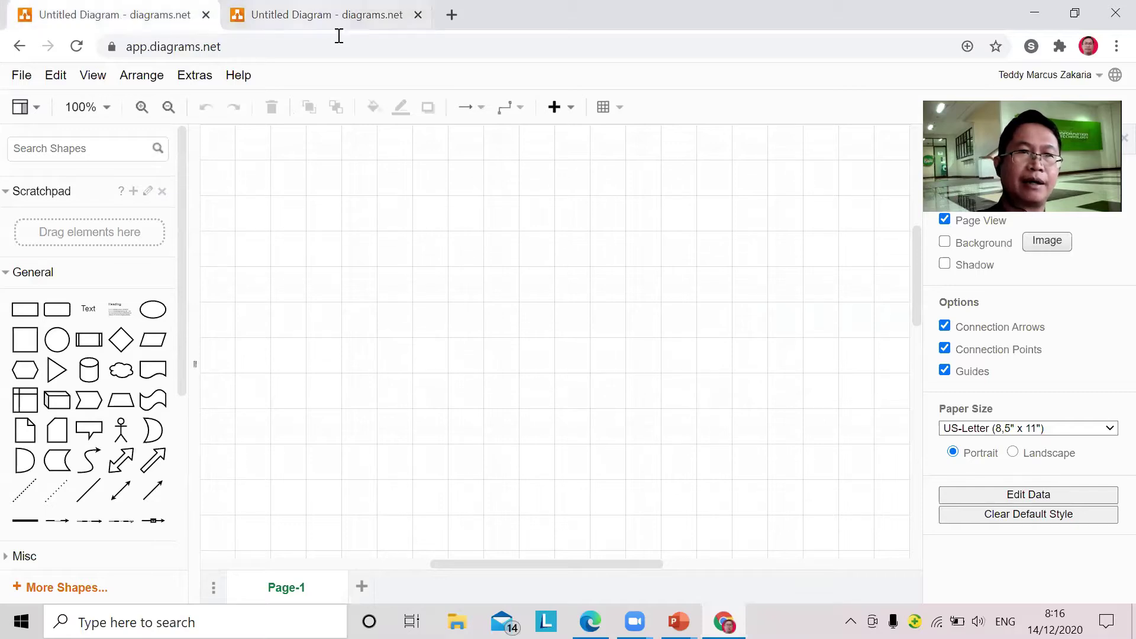
click(335, 29)
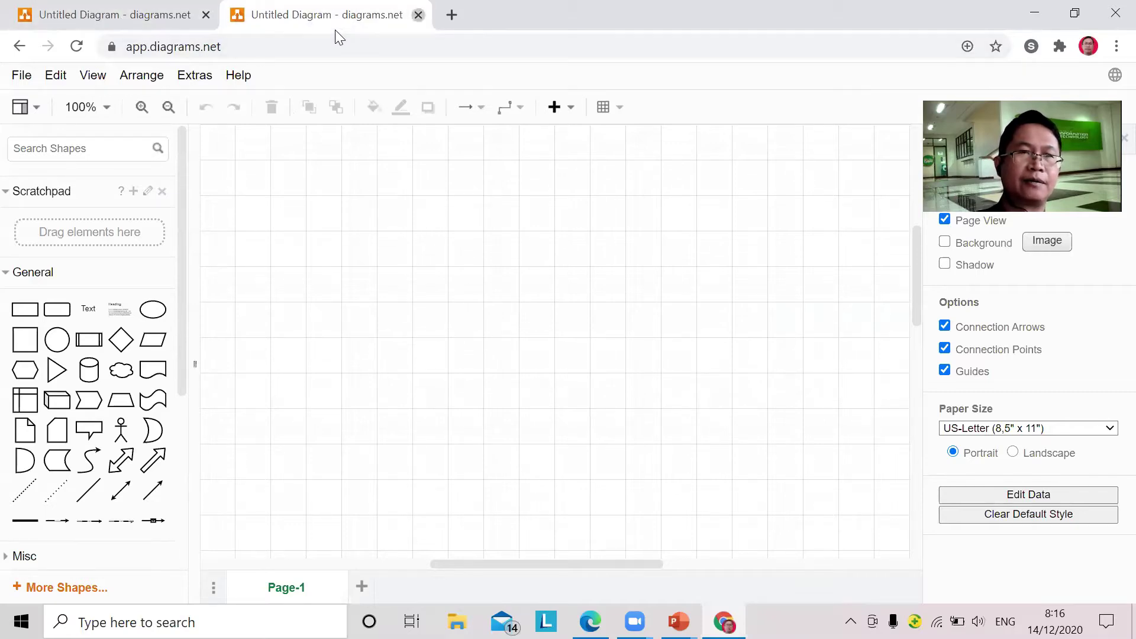
key(ctrl+w)
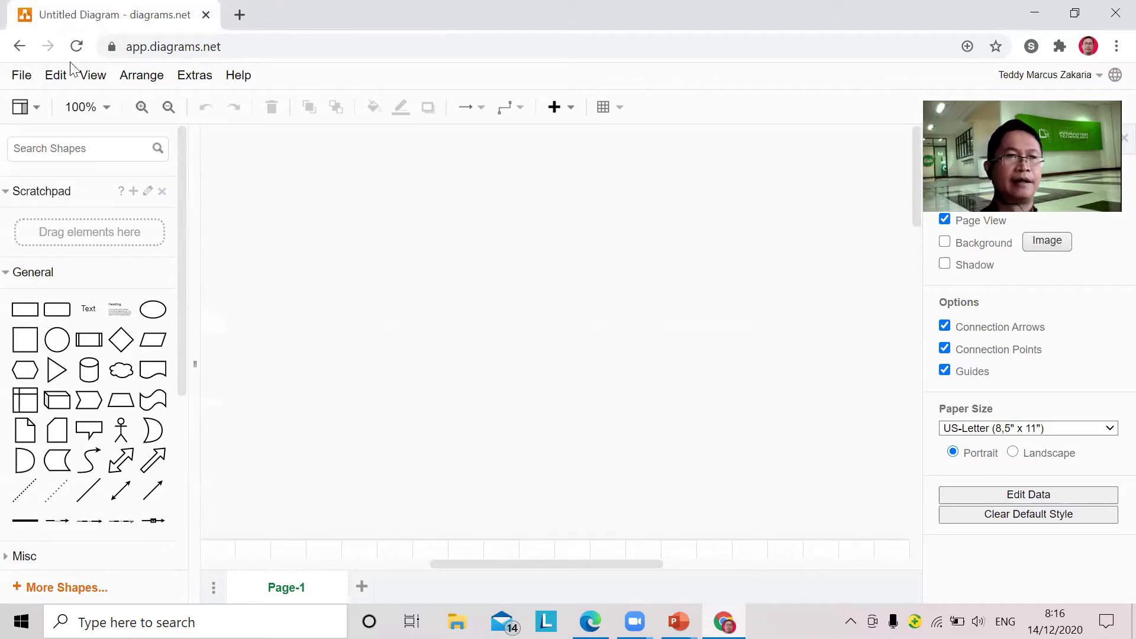
click(21, 75)
click(59, 75)
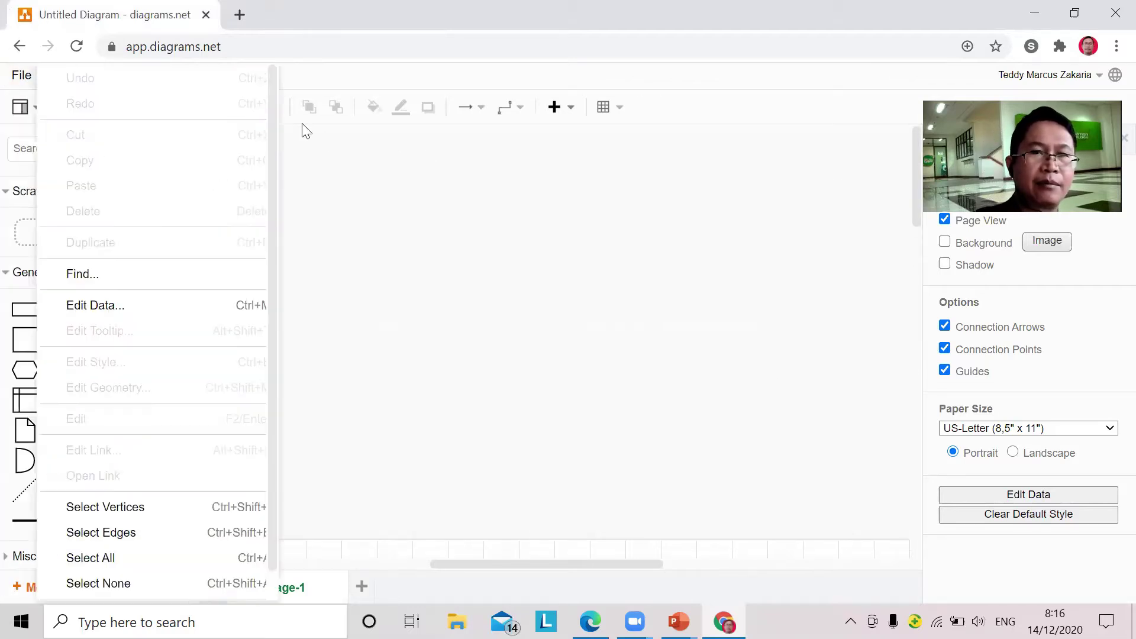
click(574, 307)
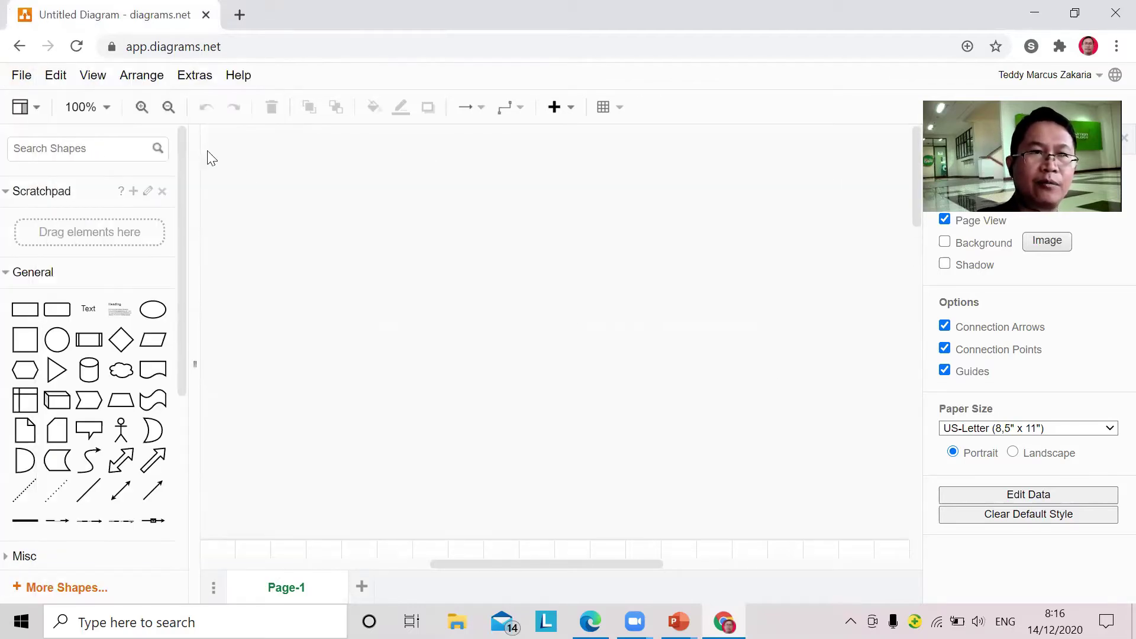
Step: Start a new diagram and name it Flowchart Luas Persegi Panjang
click(24, 75)
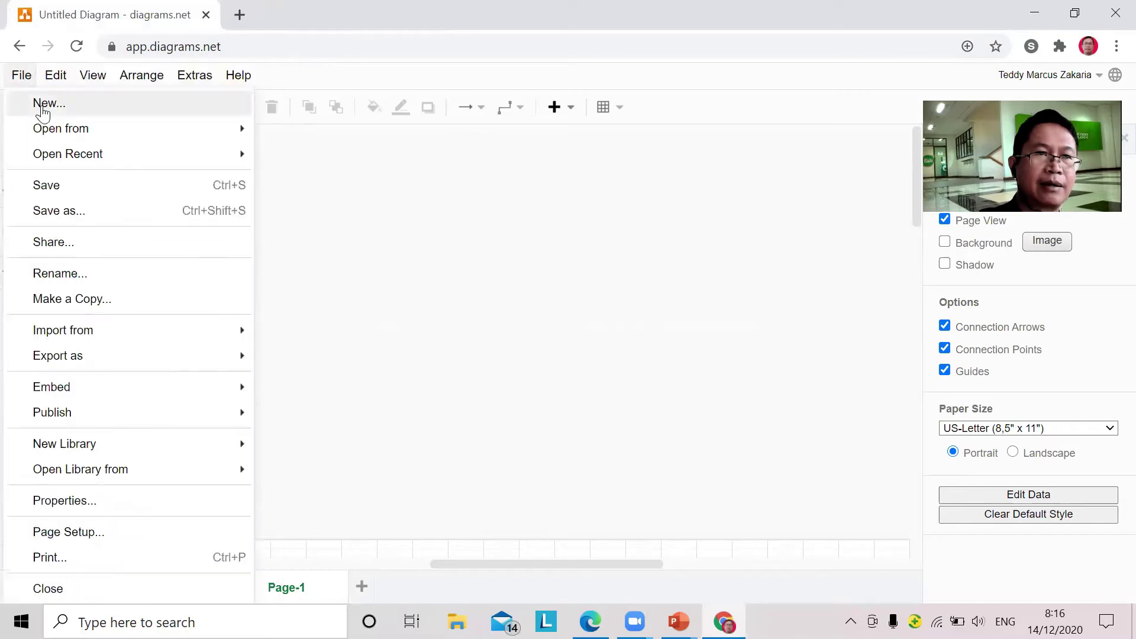
click(48, 105)
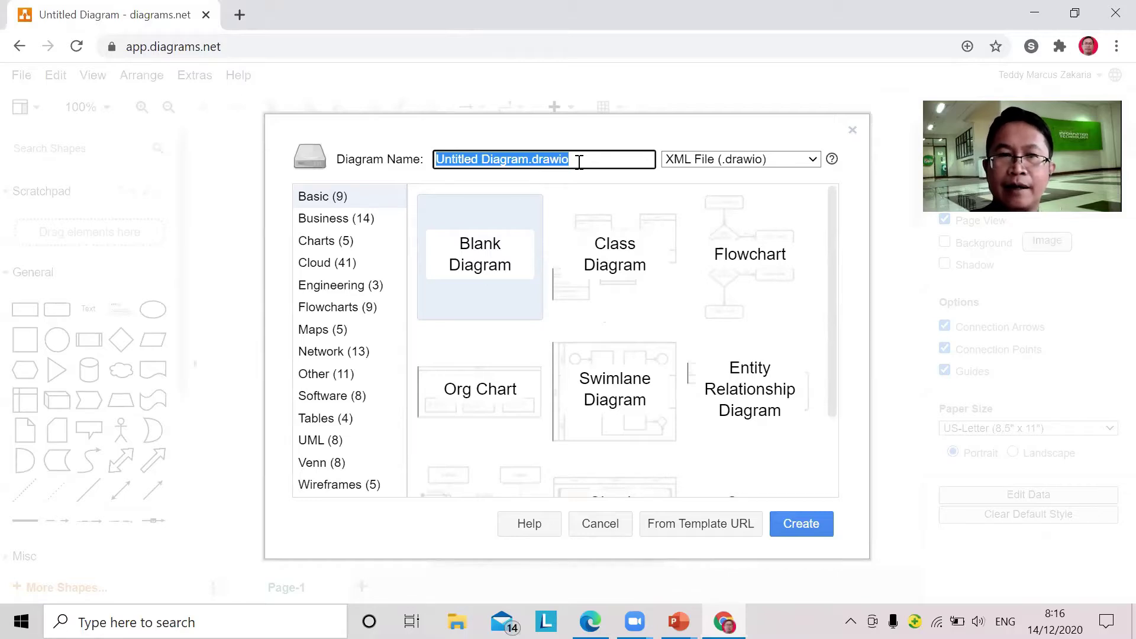
key(BackSpace)
key(Caps_Lock)
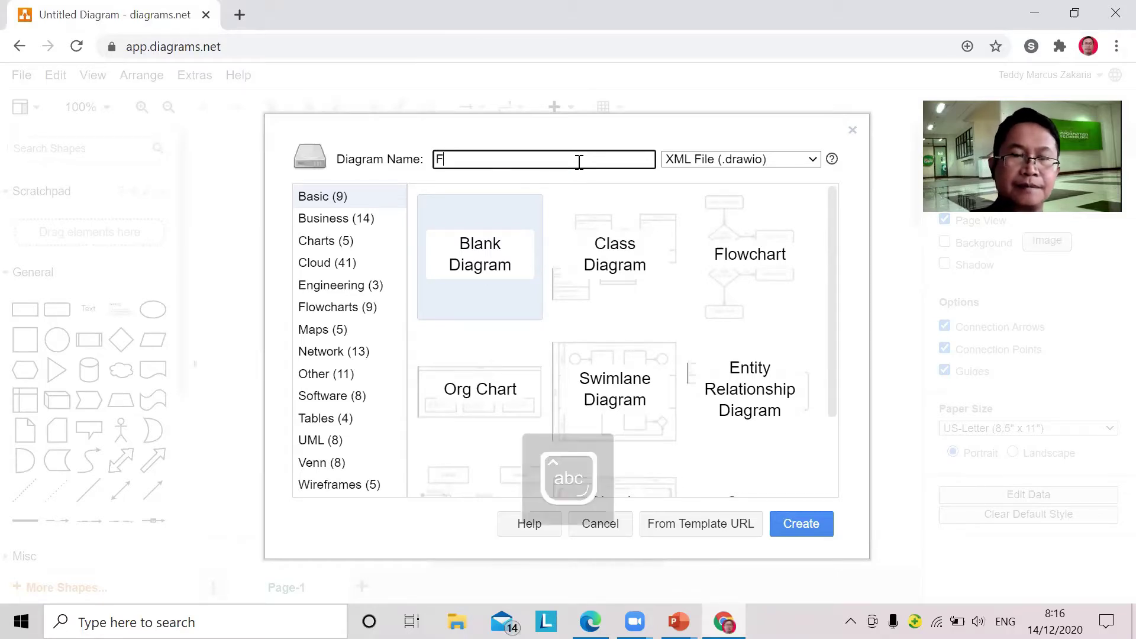
text(Flowchart Lua)
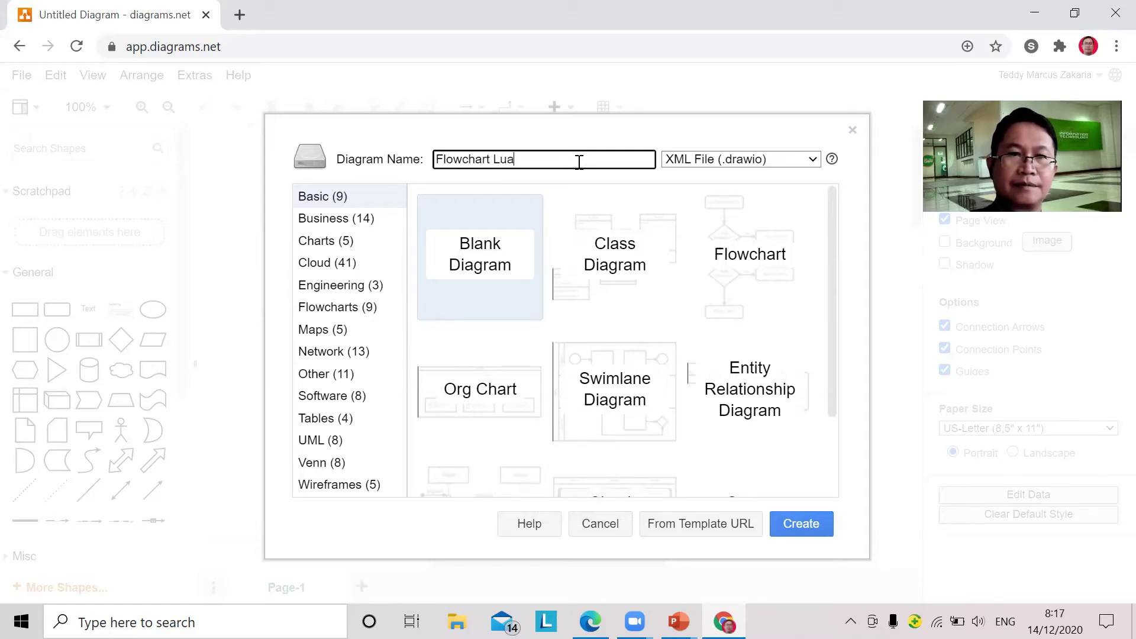
text(s Persegi Panjang)
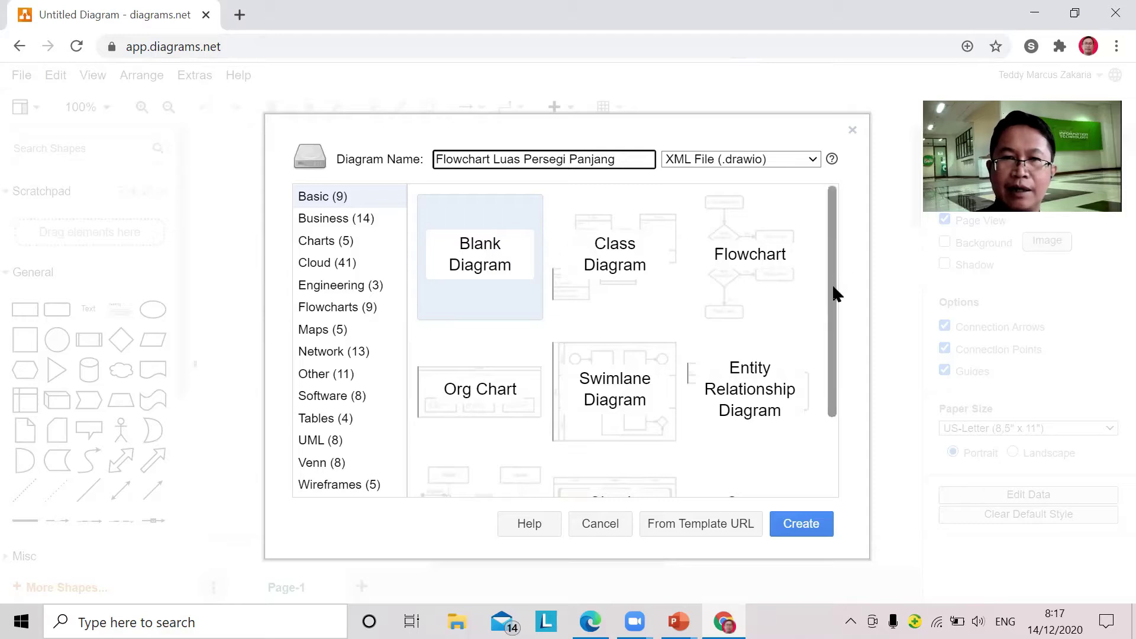
Step: Browse the Basic and Flowcharts templates, and create the diagram from the Basic category's Blank Diagram
scroll(834, 355, down, 2)
scroll(832, 317, up, 2)
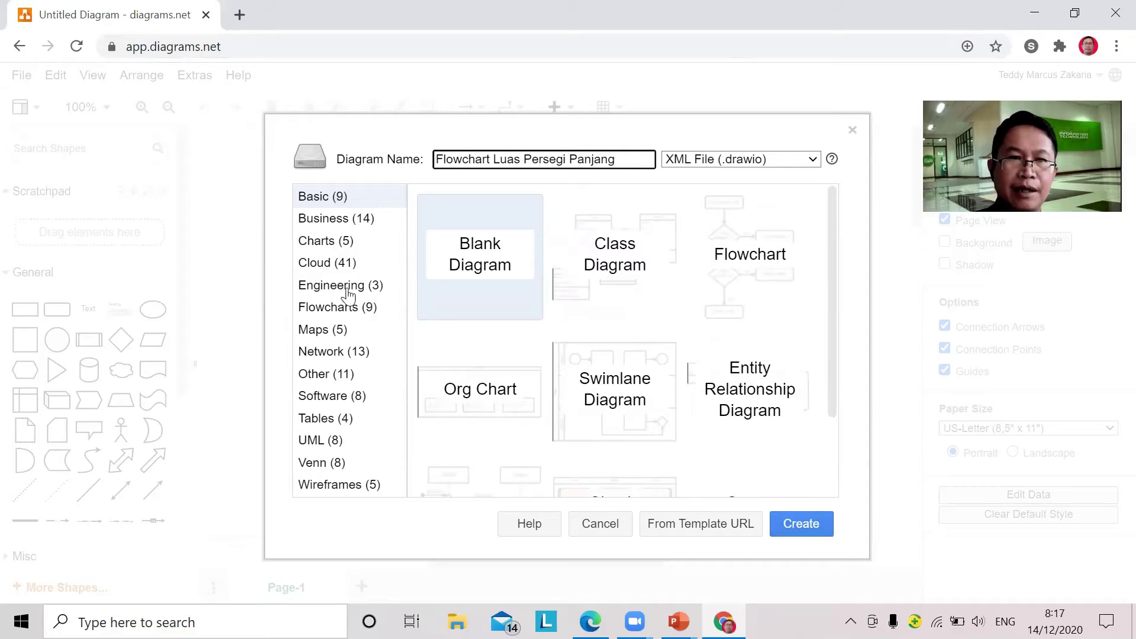
click(345, 310)
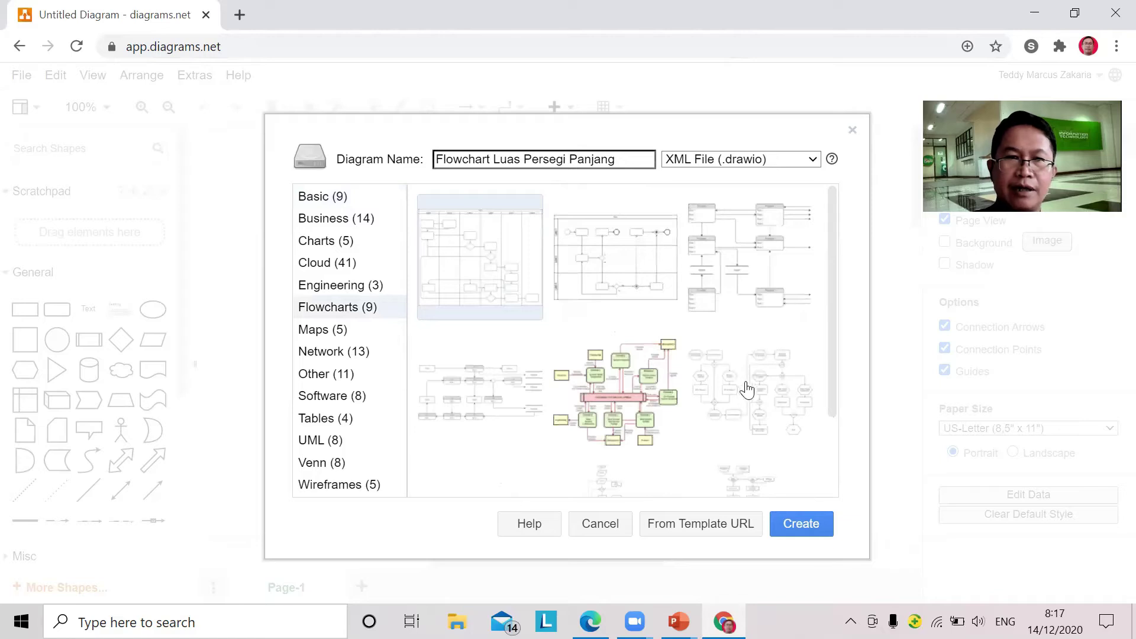
click(323, 201)
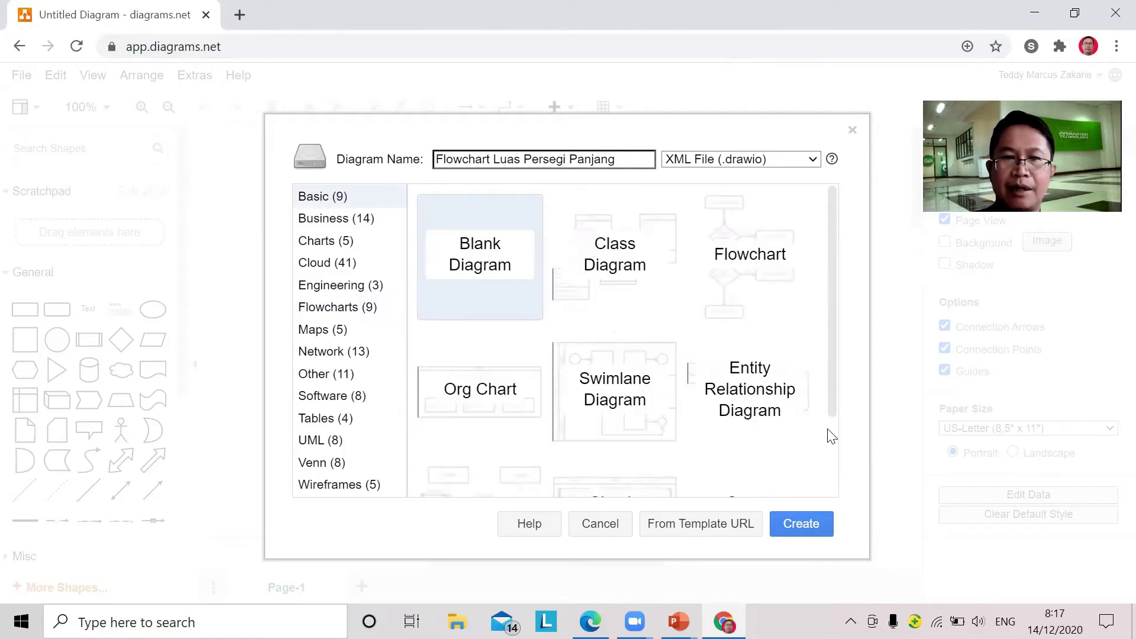
click(814, 524)
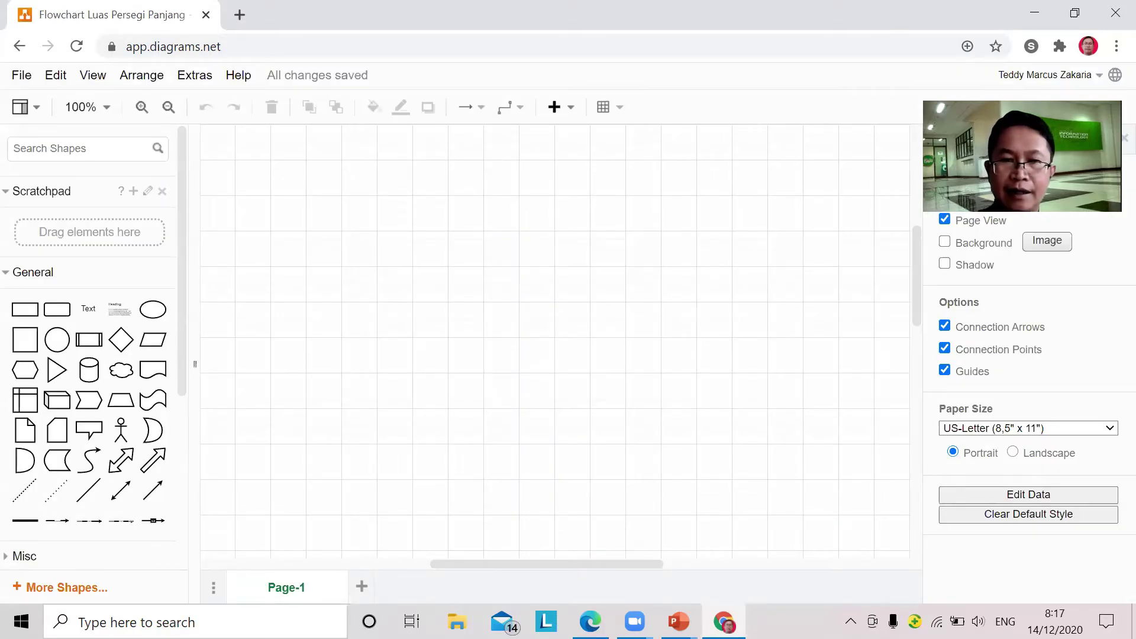
Step: Switch to PowerPoint to review the flowchart on the "Menghitung luas persegi panjang" slide, and return to the diagram in Chrome
mouse_move(678, 621)
click(622, 574)
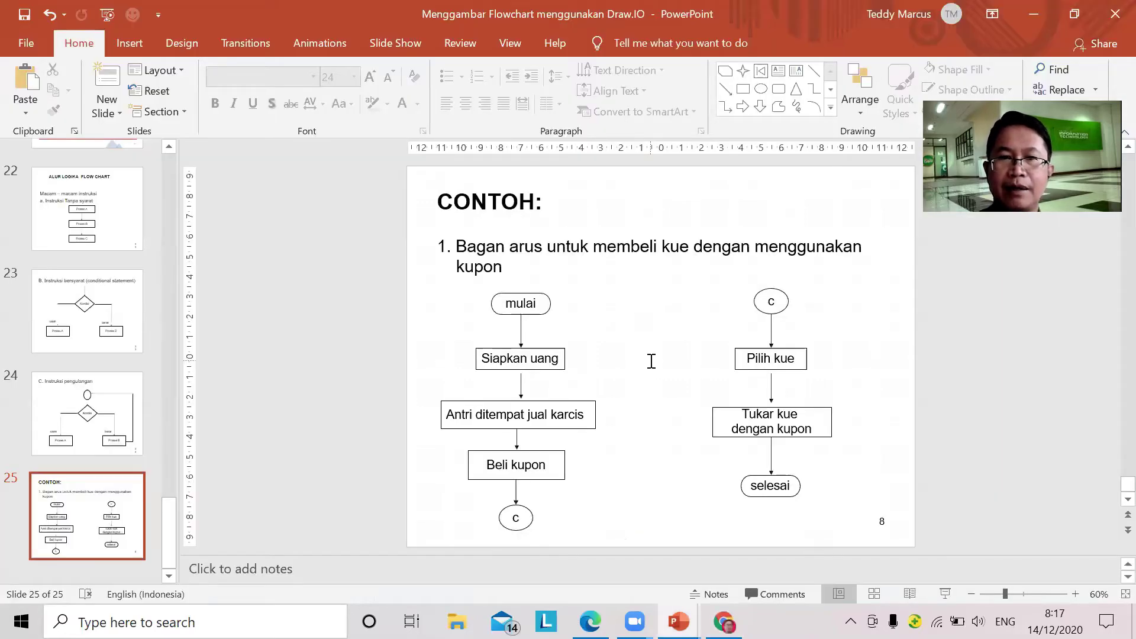
scroll(718, 343, up, 7)
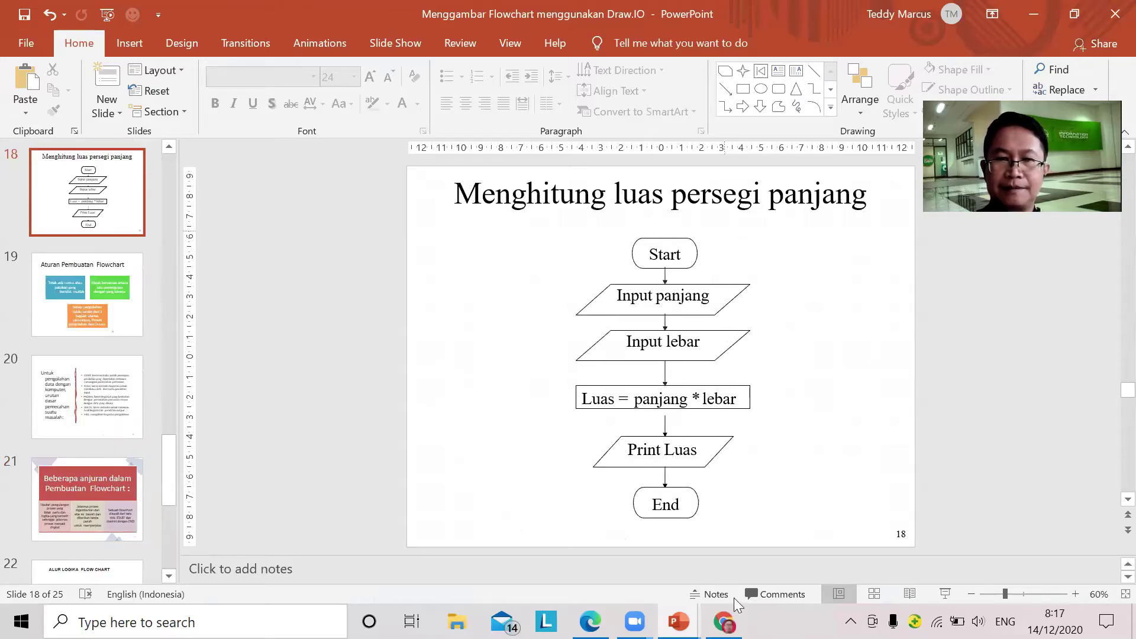
click(719, 532)
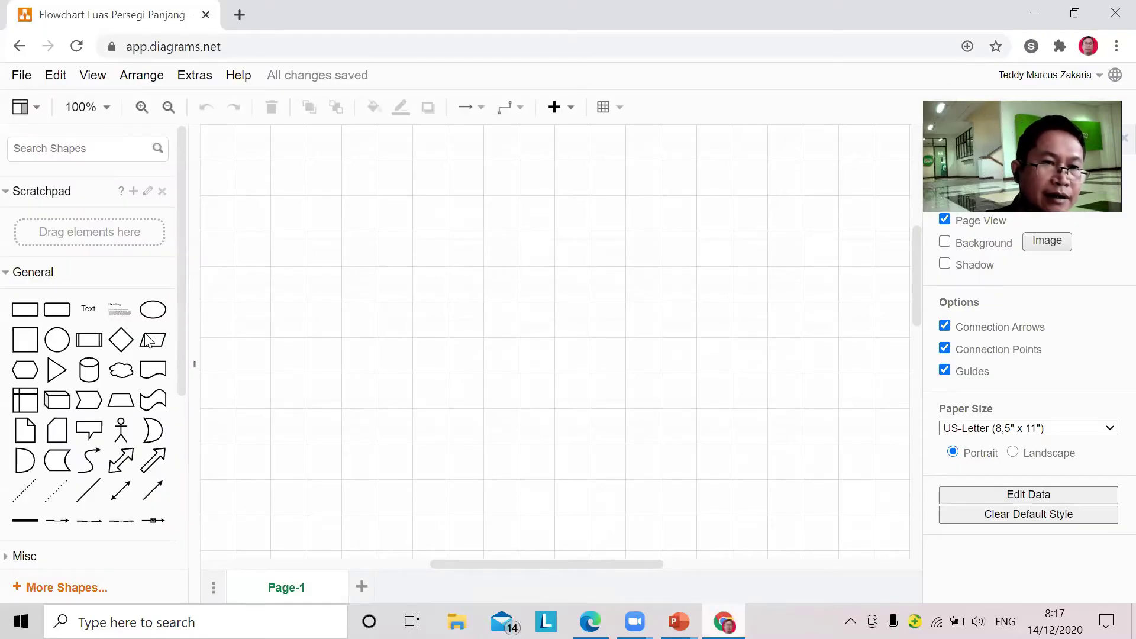
Step: Place an ellipse from the General shapes near the top of the blank canvas
mouse_move(150, 341)
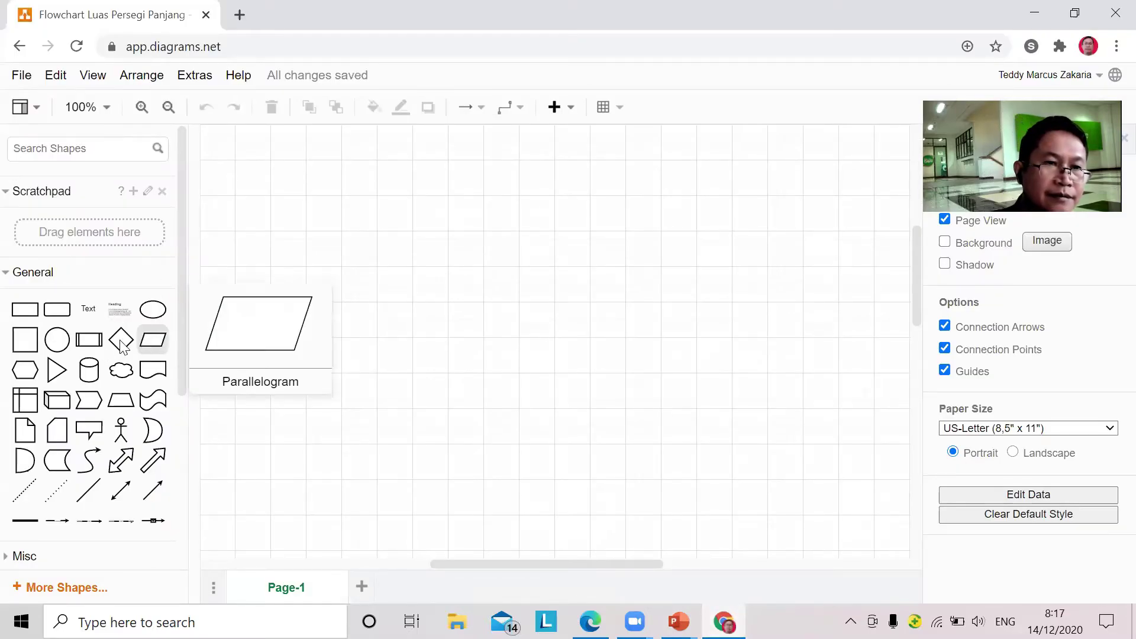
scroll(153, 355, down, 1)
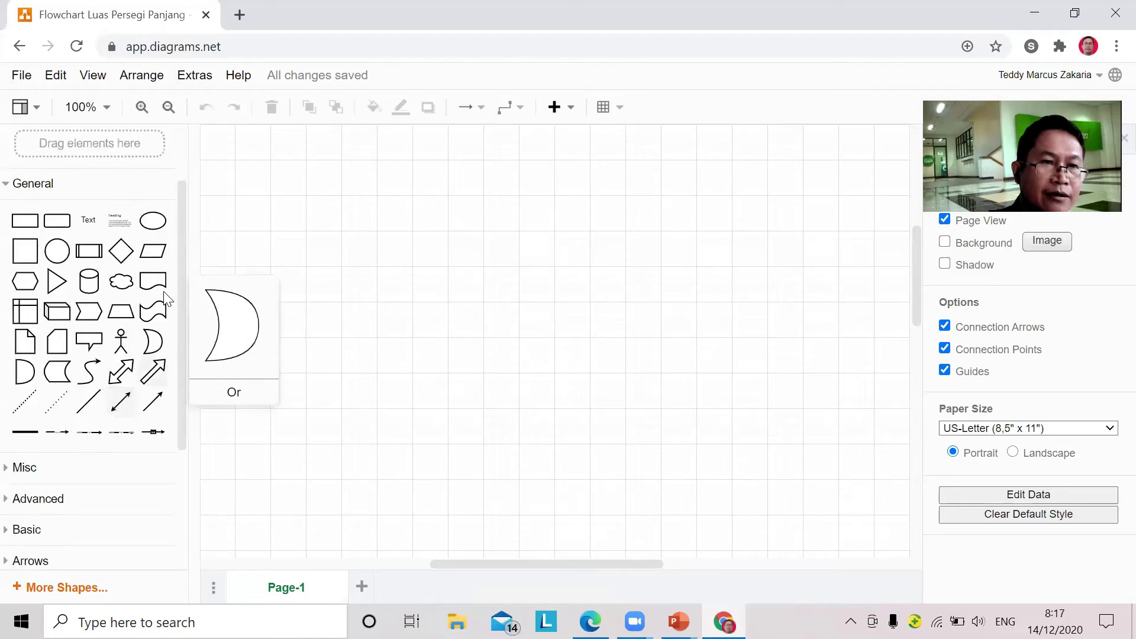
scroll(155, 310, up, 1)
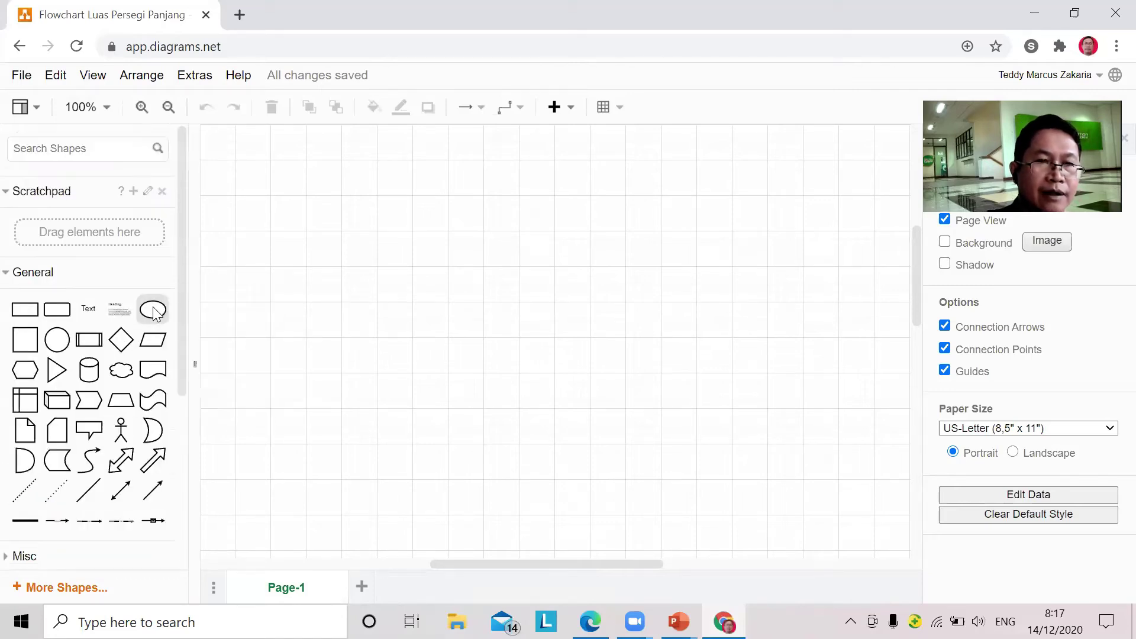
mouse_move(155, 313)
drag(156, 313, 376, 225)
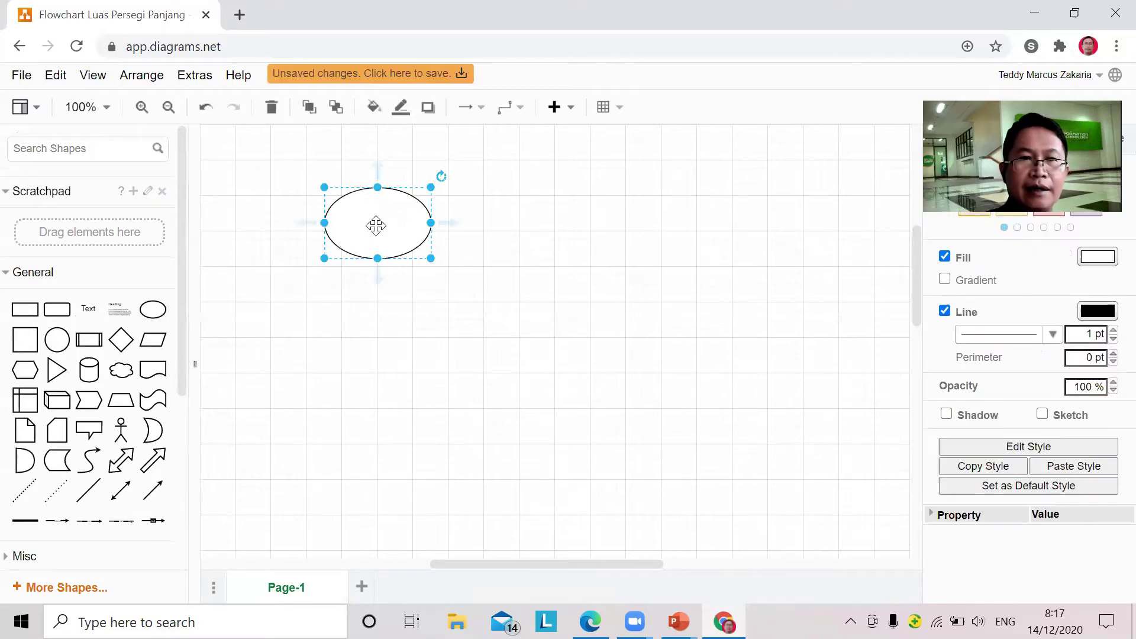
Step: Label the ellipse START
right_click(406, 218)
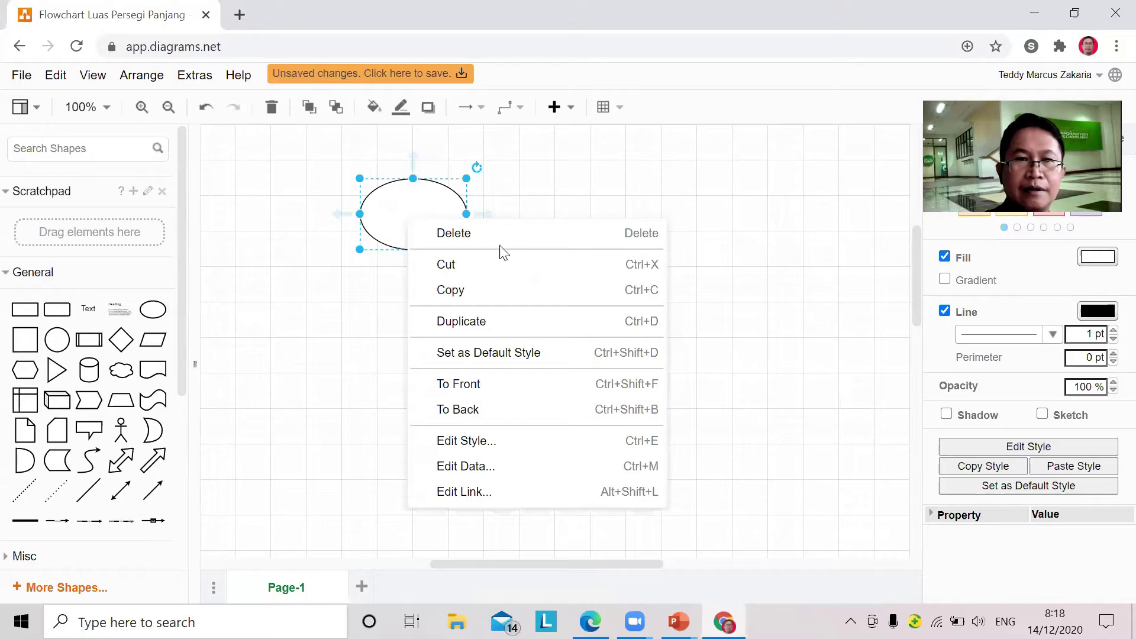
key(F2)
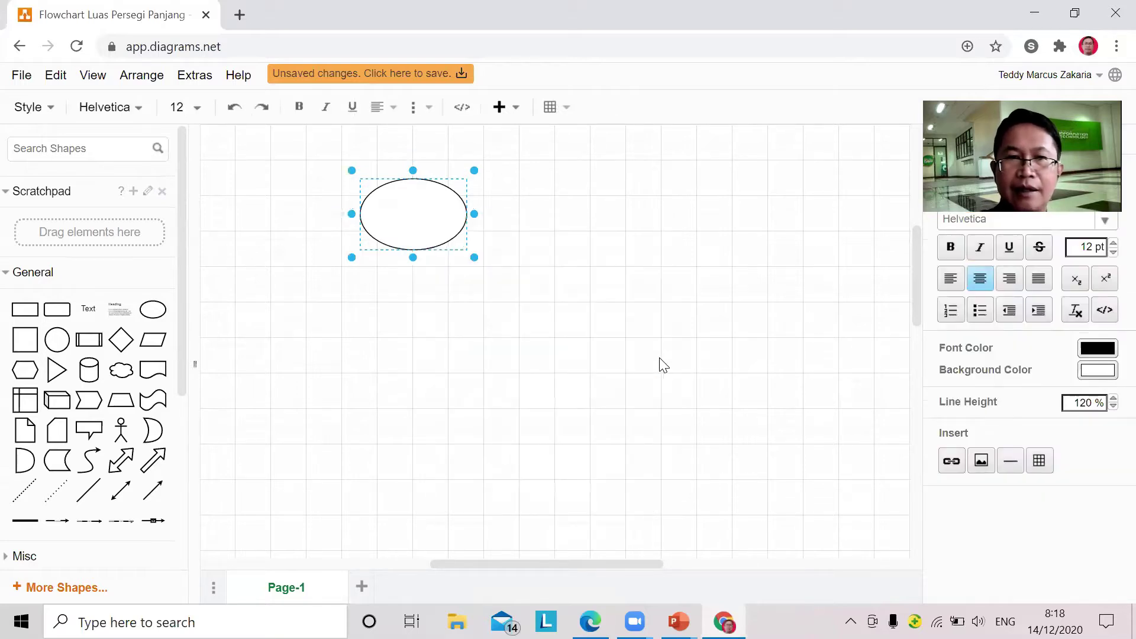
key(Caps_Lock)
text(S)
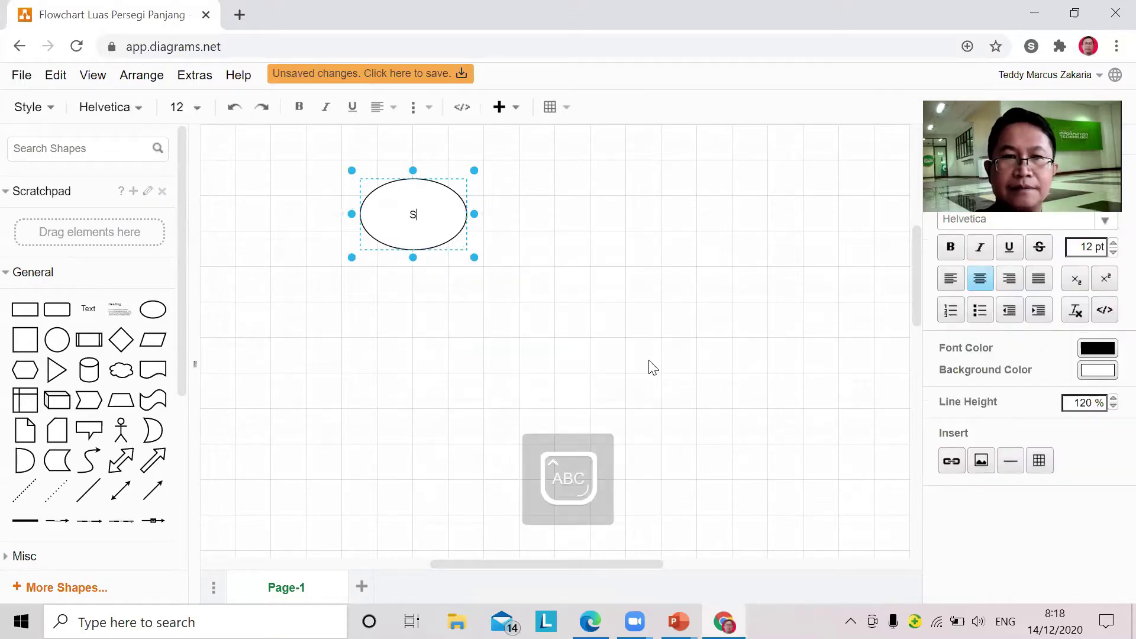
text(TRA)
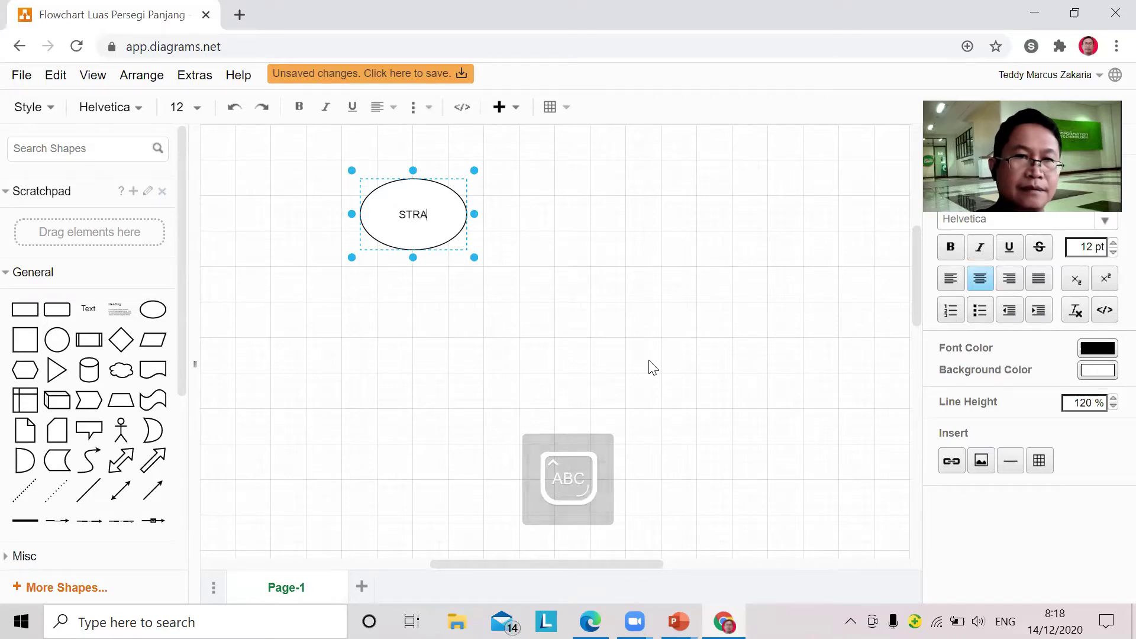
key(BackSpace)
key(BackSpace)
text(ART)
click(578, 400)
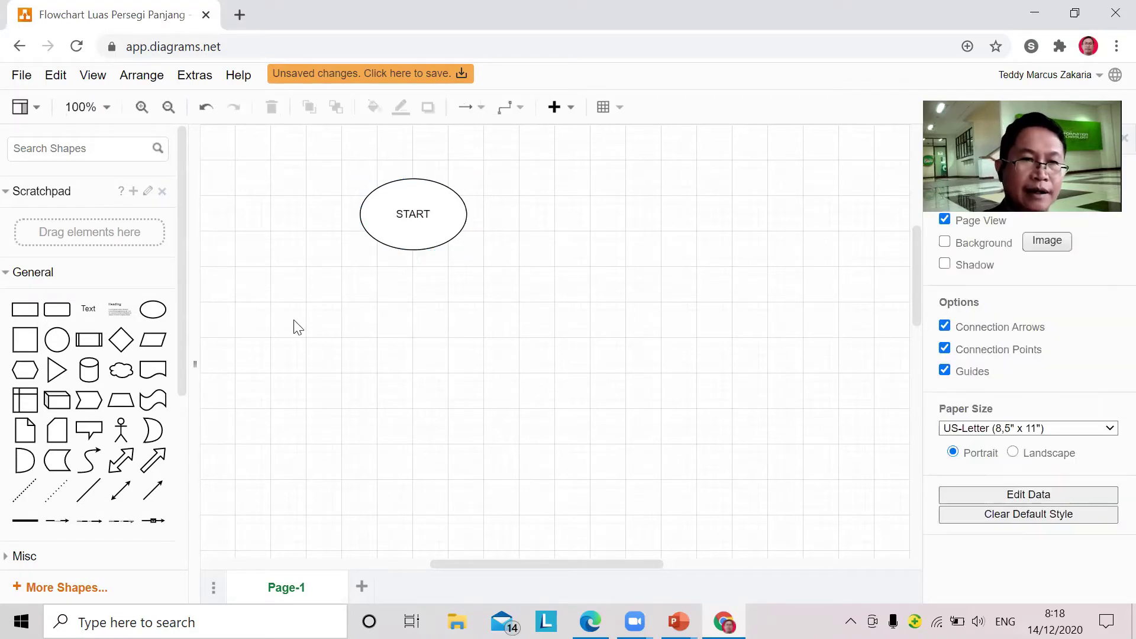
Step: Place a parallelogram centred below the START ellipse and label it INPUT PANJANG
drag(153, 339, 363, 287)
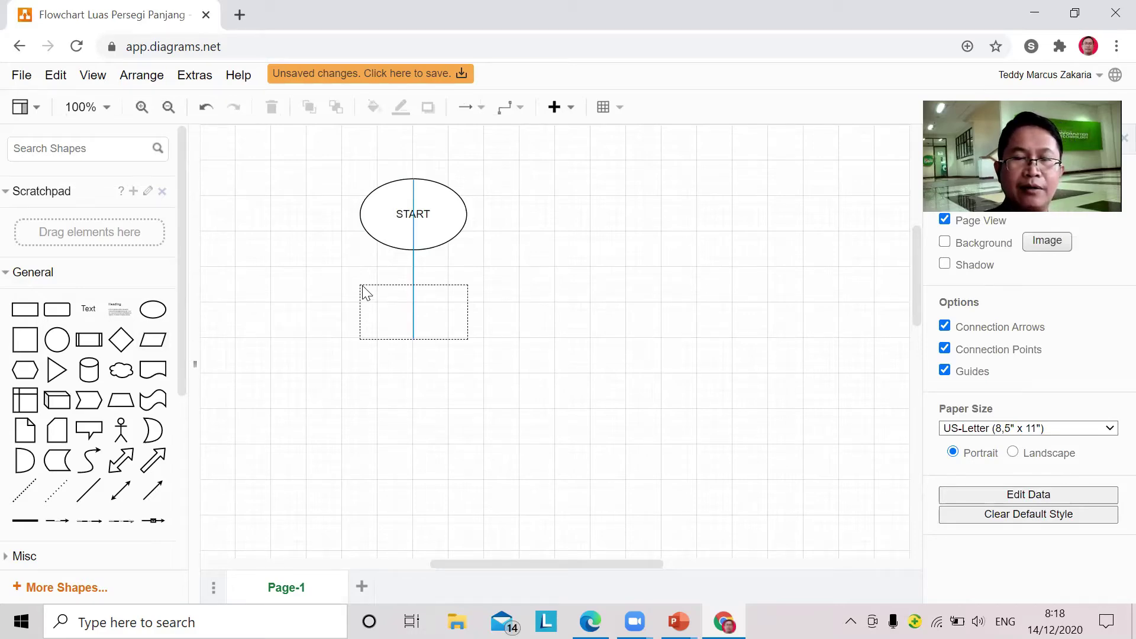
drag(363, 288, 364, 284)
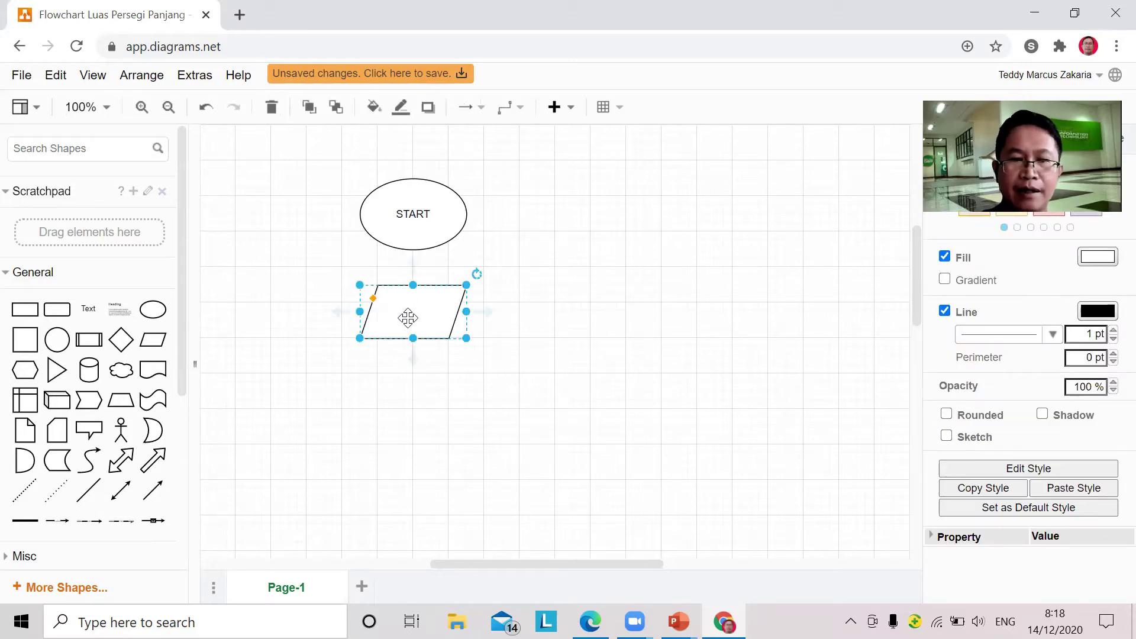
double_click(408, 318)
text(INPU)
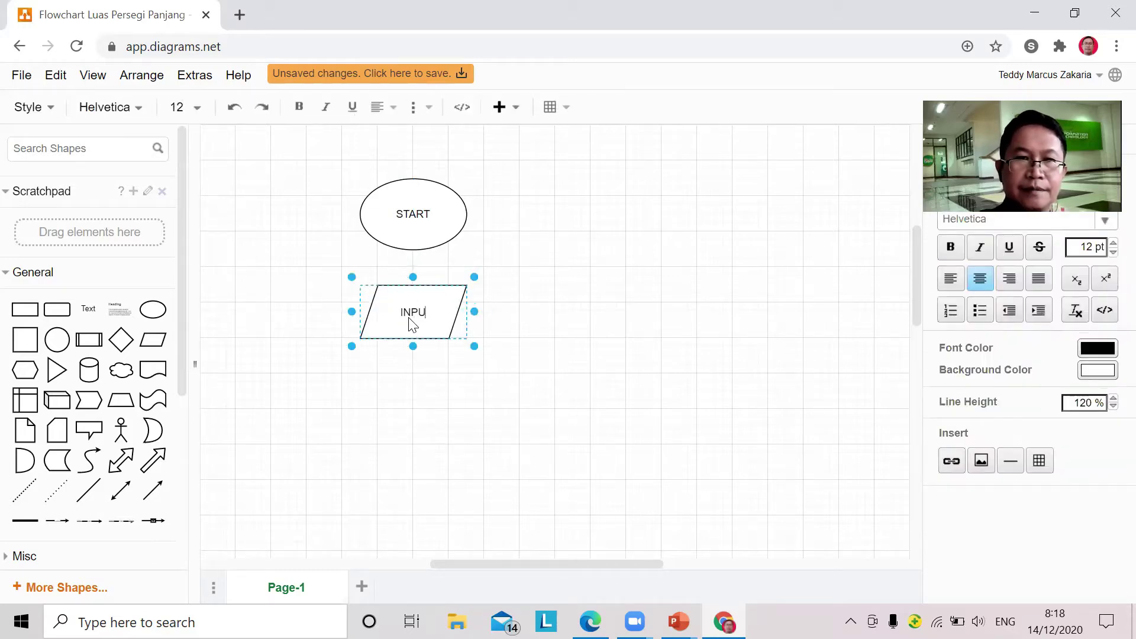
text(T)
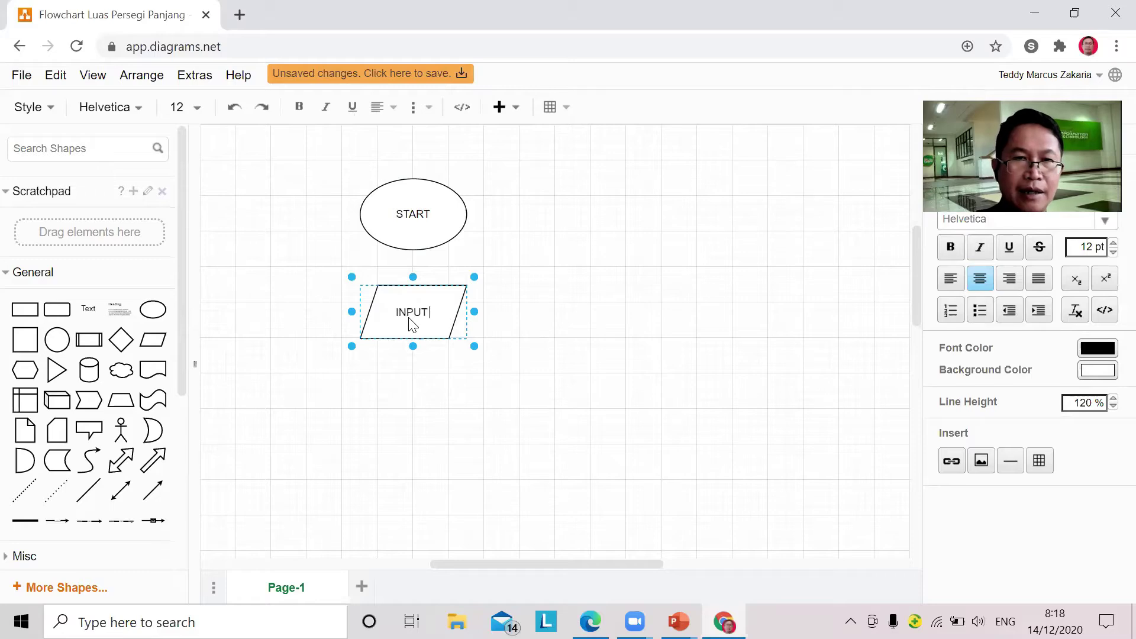
text( PAN)
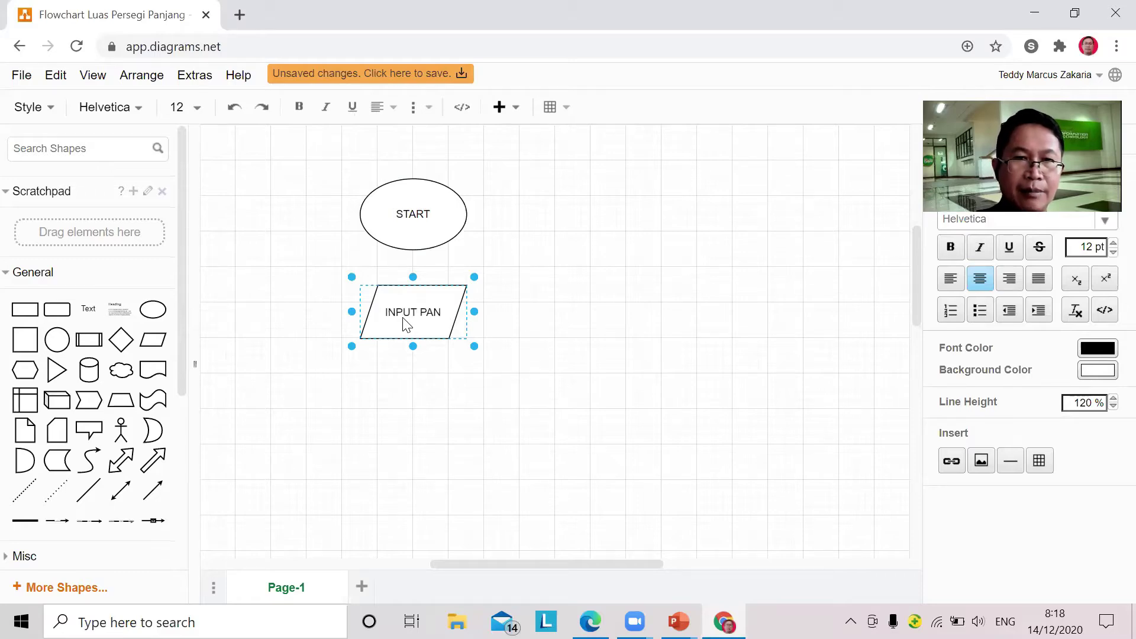
text(JANG)
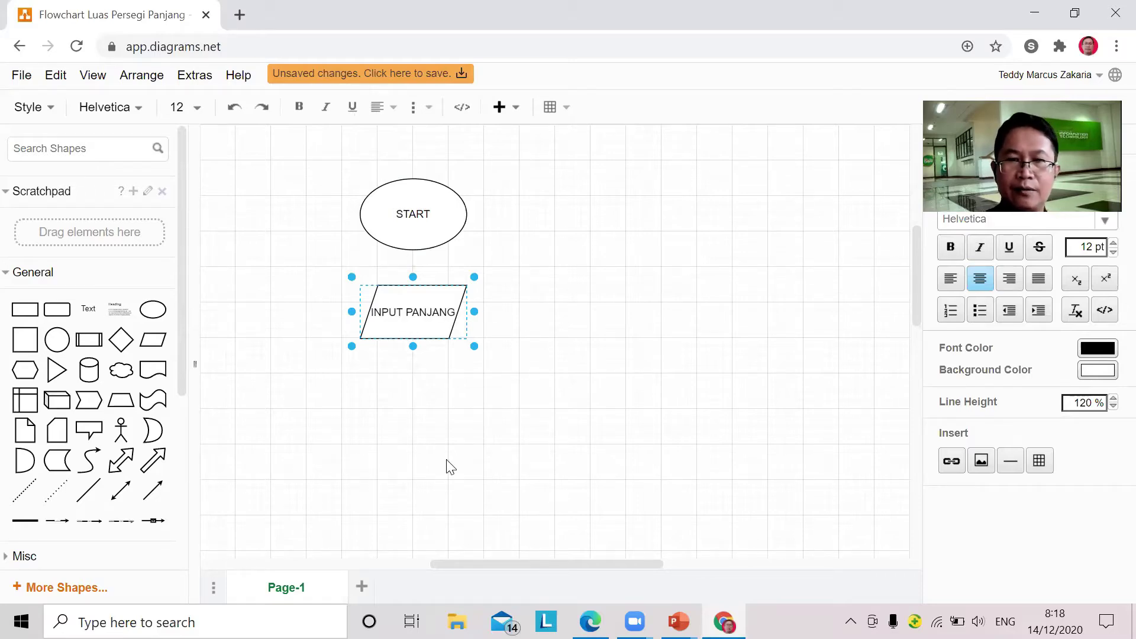
Step: Switch to PowerPoint to check the input steps of the example flowchart, and return to the diagram in Chrome
click(679, 621)
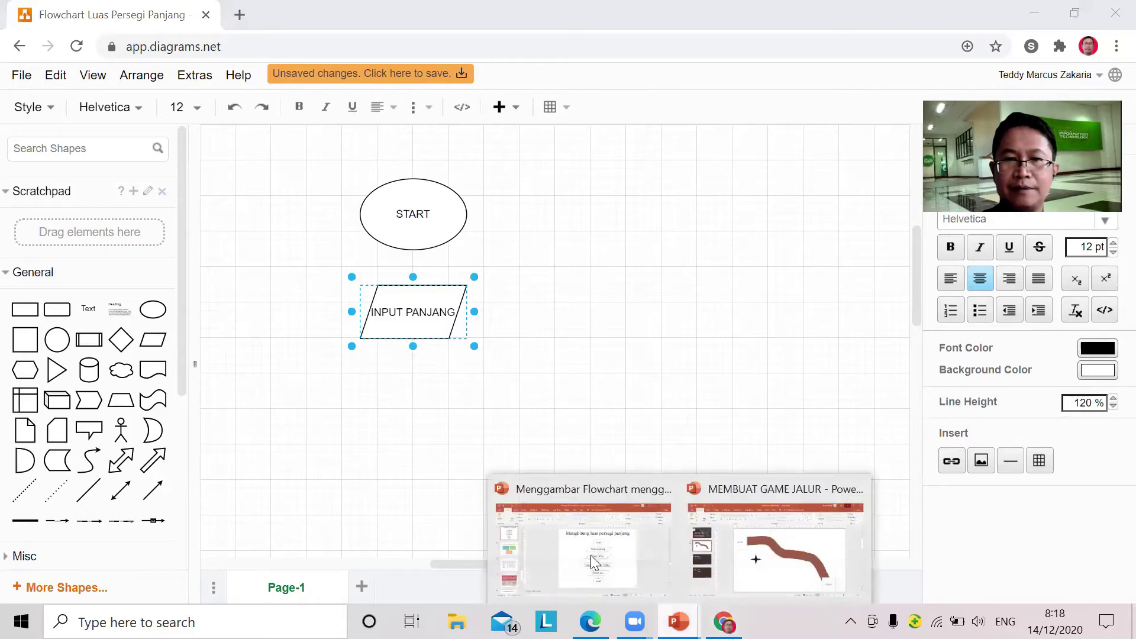
click(590, 554)
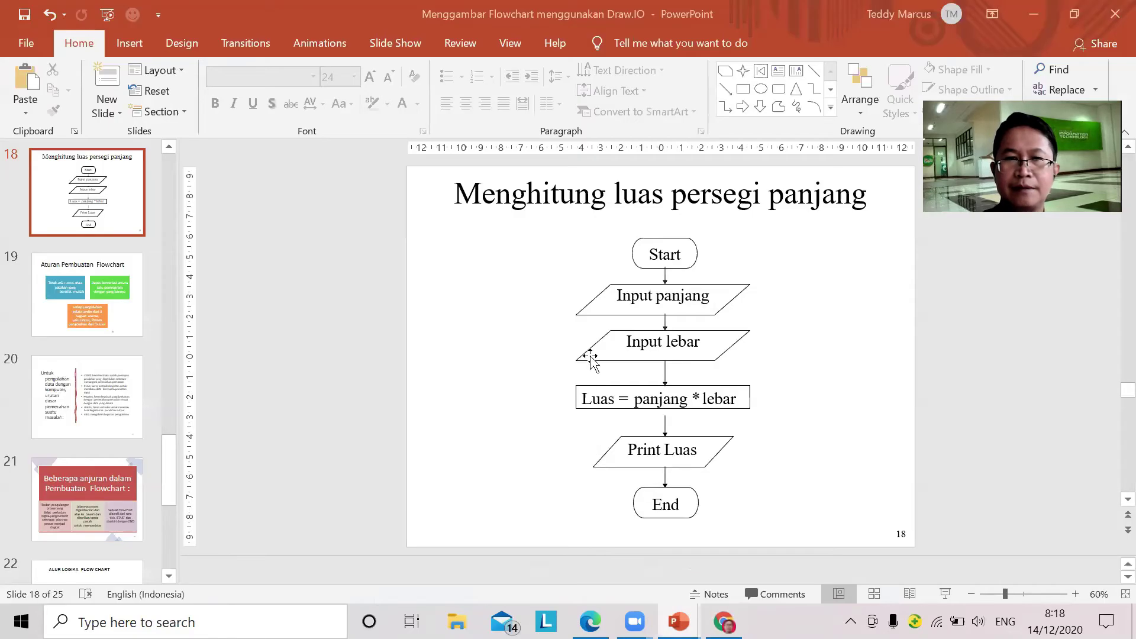
click(724, 597)
mouse_move(723, 618)
click(714, 580)
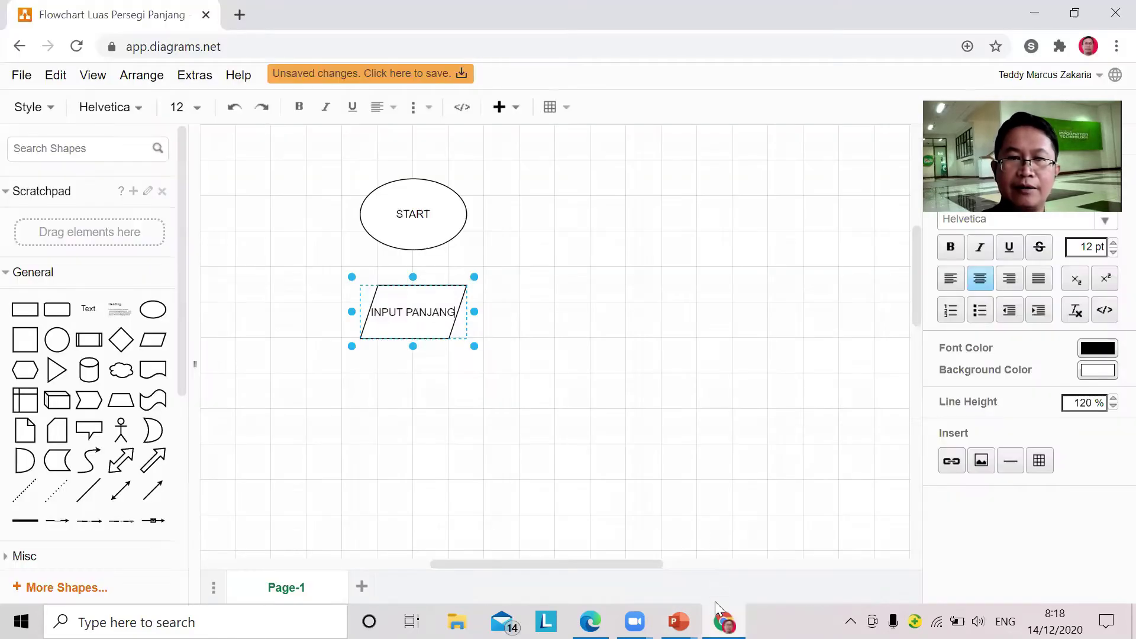
Step: Extend the parallelogram's label to INPUT PANJANG, LEBAR and widen the shape on both sides so the text fits on one line
text(, LEBAR)
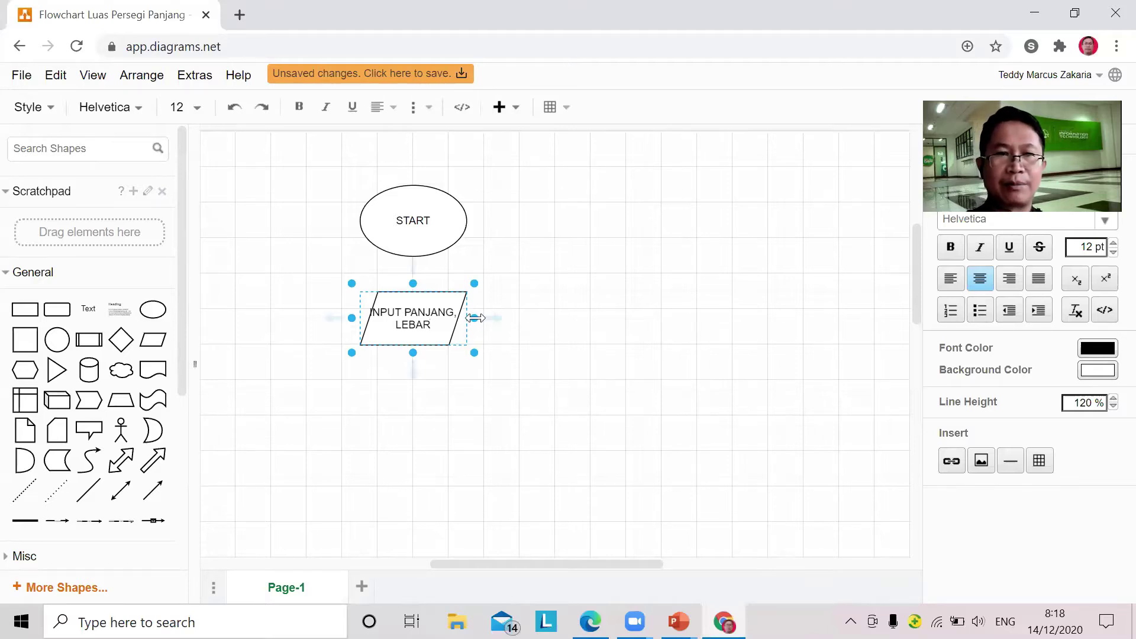
drag(474, 319, 509, 325)
drag(355, 319, 323, 315)
click(589, 377)
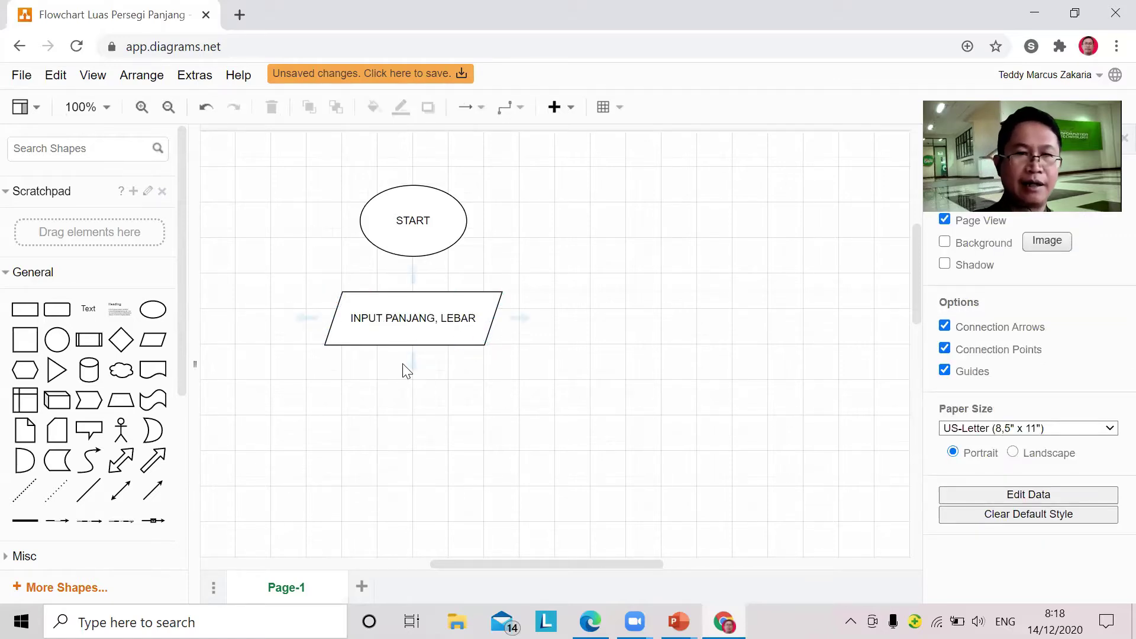
Step: Switch to PowerPoint to check the steps that follow the inputs on the example slide, and return to the diagram in Chrome
mouse_move(679, 621)
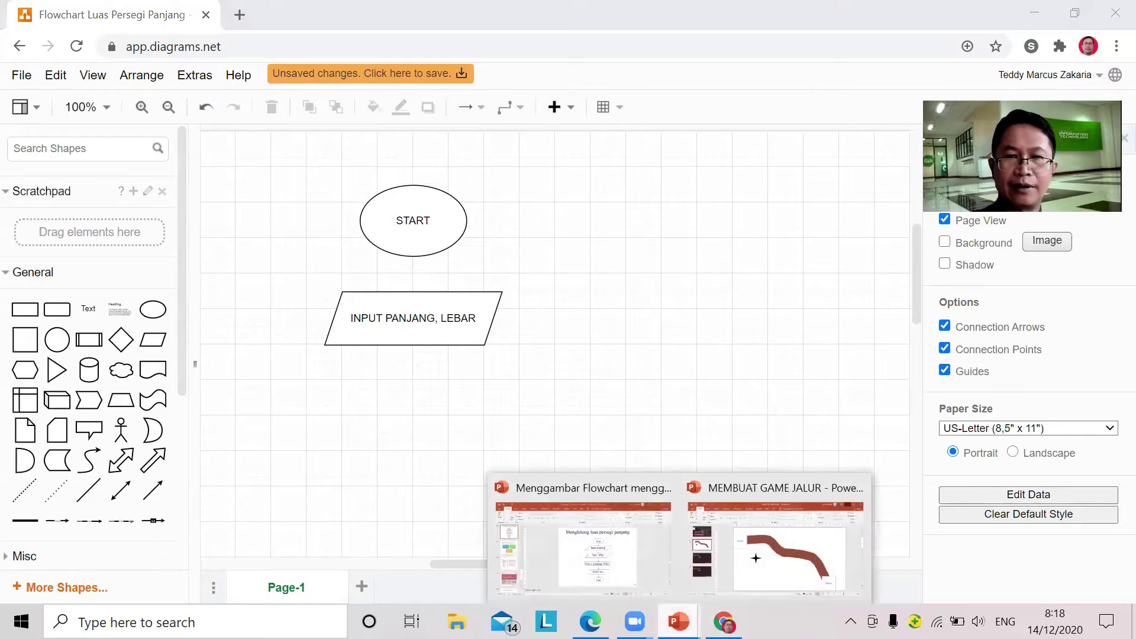
click(596, 574)
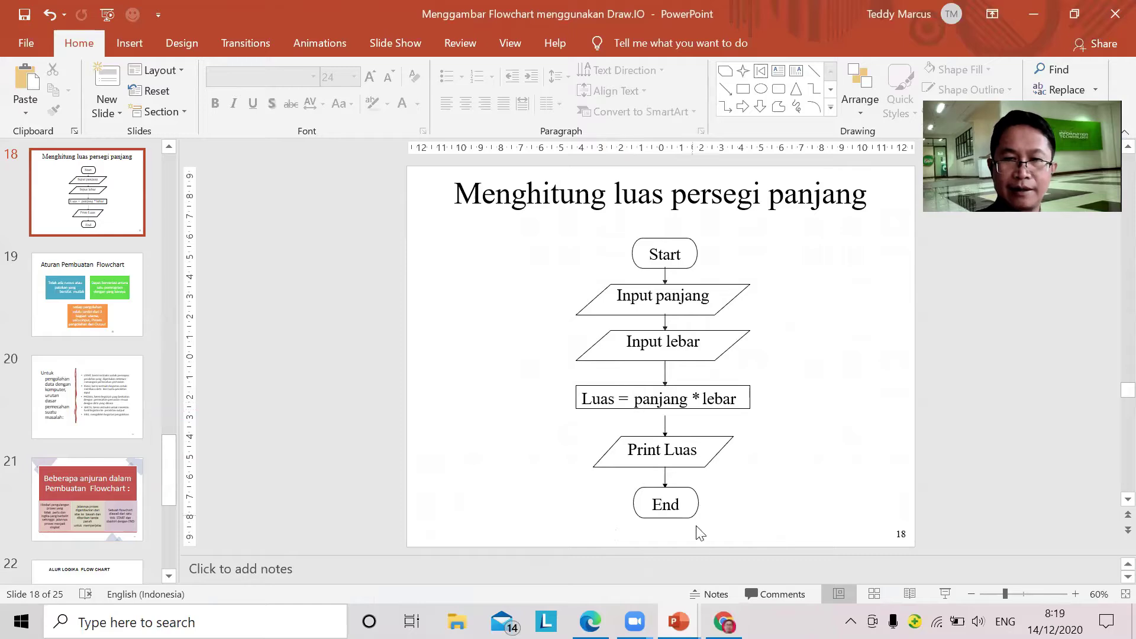
mouse_move(723, 622)
click(721, 532)
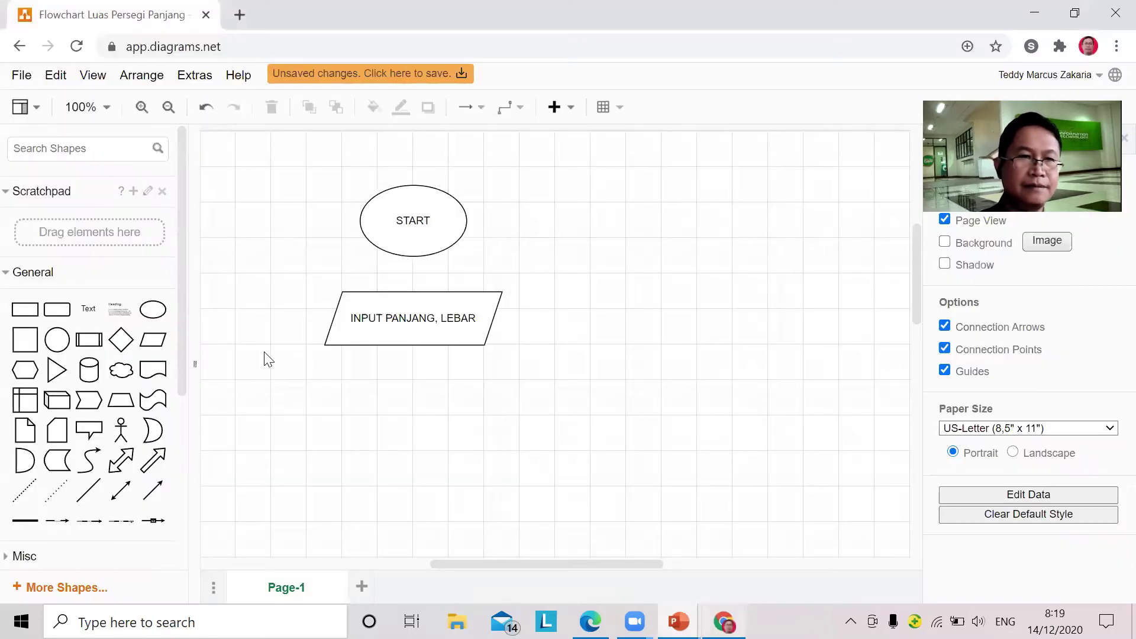
Step: Place a rectangle centred below the INPUT PANJANG, LEBAR parallelogram and widen it beyond the parallelogram on both sides
click(30, 315)
drag(570, 350, 519, 407)
drag(358, 407, 302, 410)
right_click(402, 409)
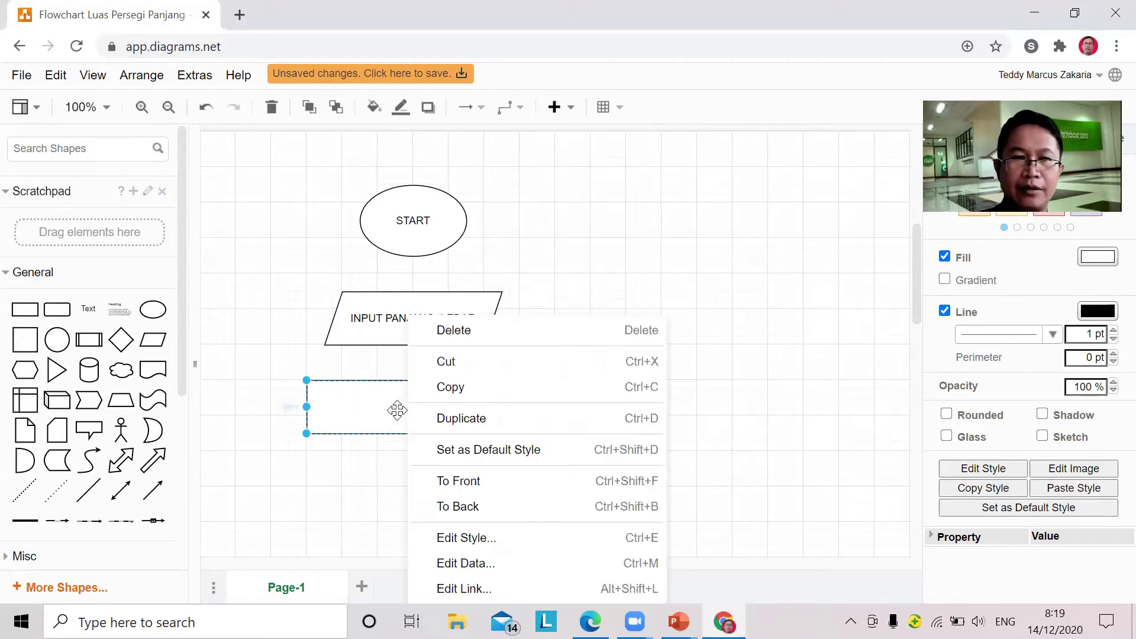
click(707, 370)
click(707, 370)
Step: Label the rectangle LUAS = PANJANG * LEBAR
click(438, 400)
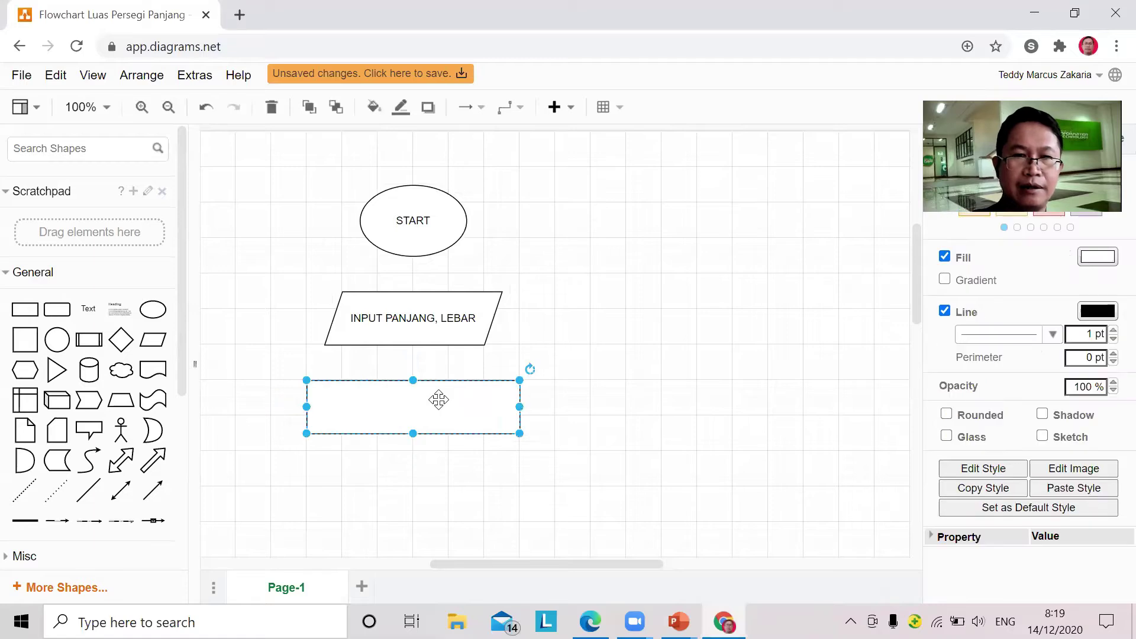
double_click(438, 400)
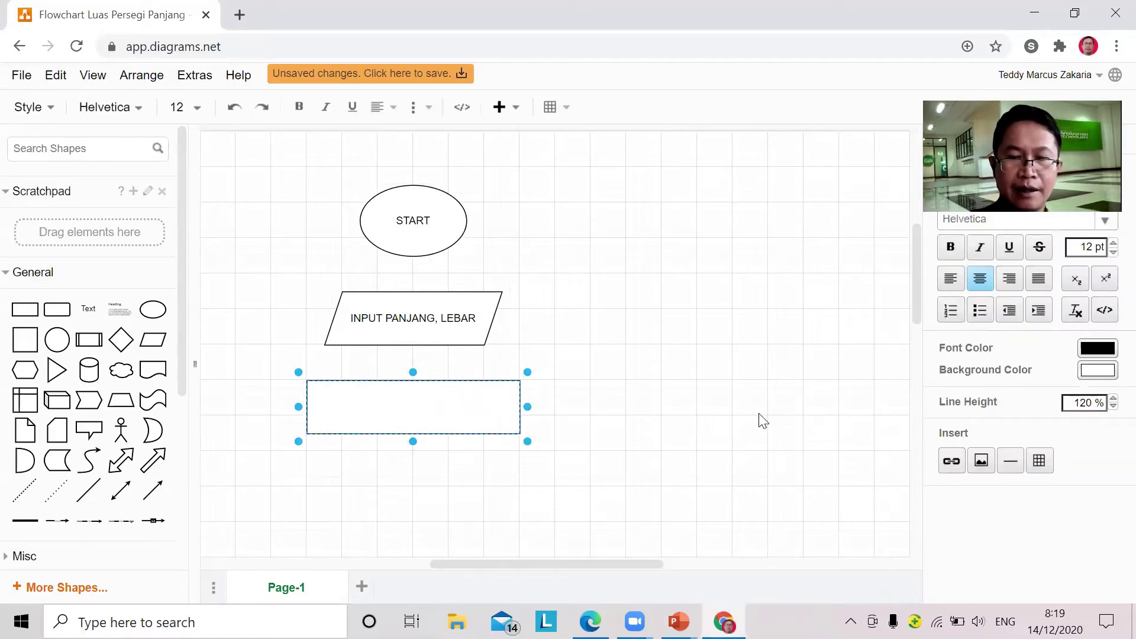
text(LUAS)
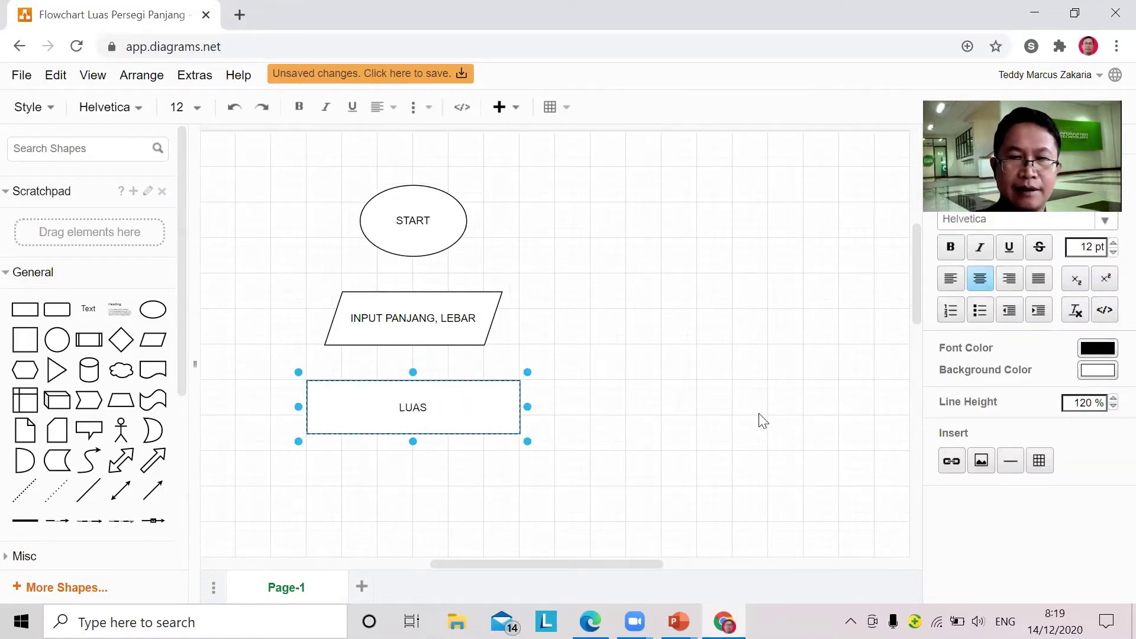
text( = PANJANG)
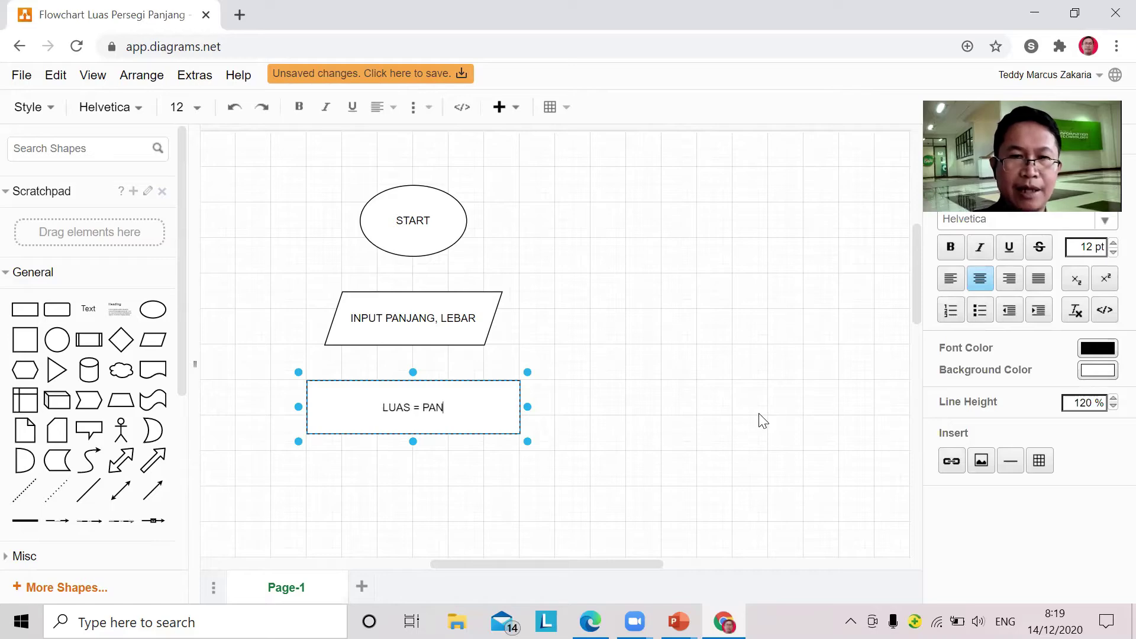
text(* LEBAR)
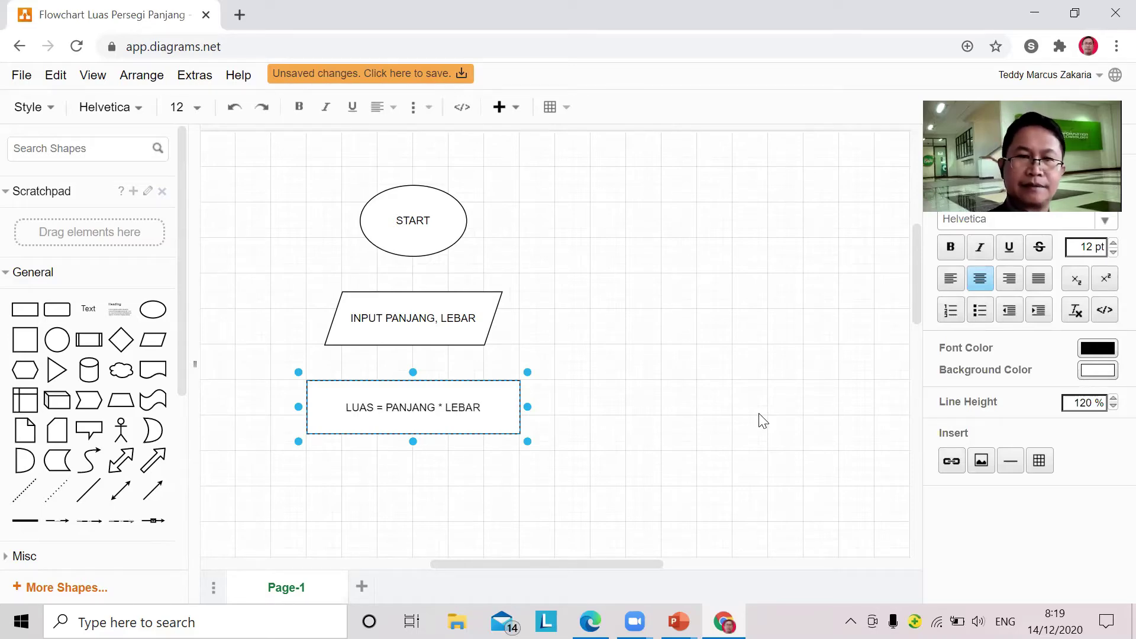
click(753, 392)
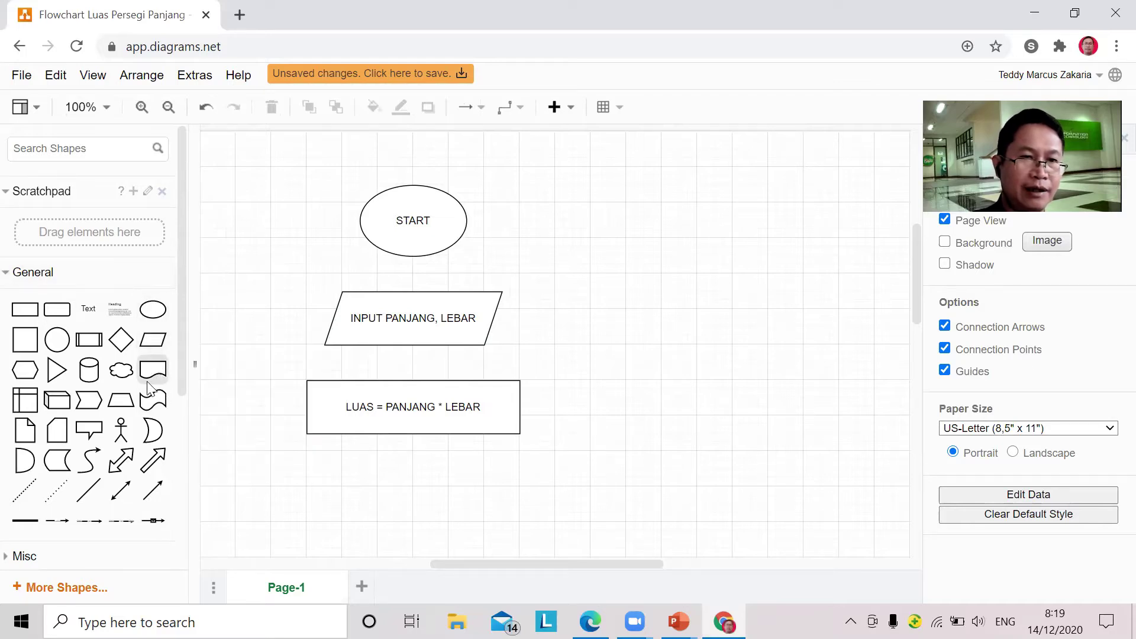
Step: Place a parallelogram from the General shapes centred below the LUAS rectangle and label it PRINT LUAS
mouse_move(159, 401)
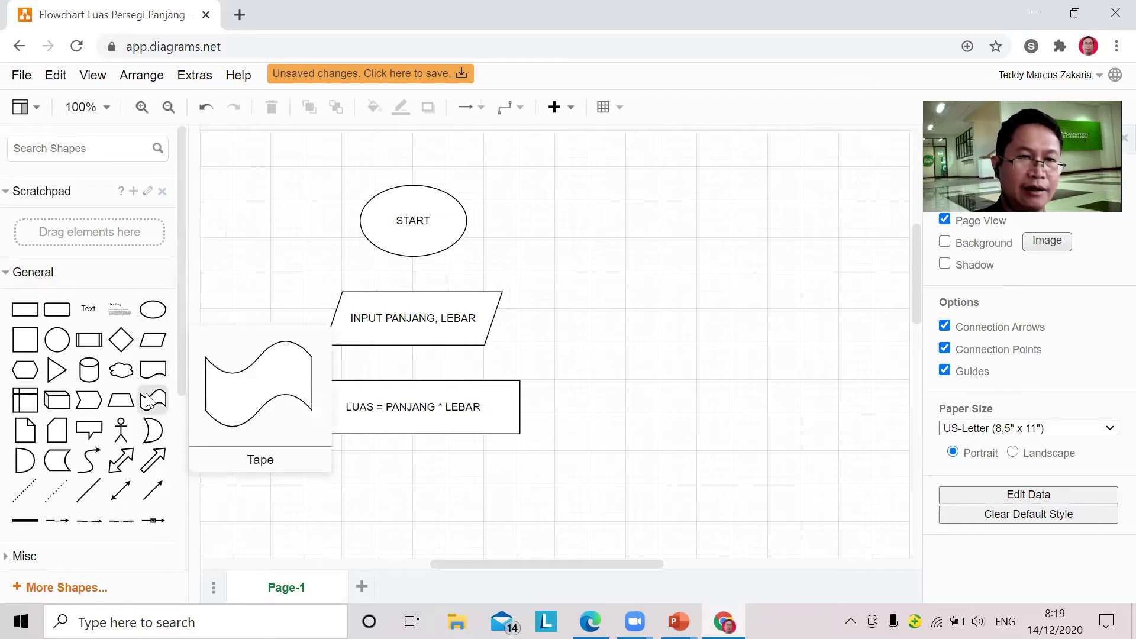
mouse_move(130, 326)
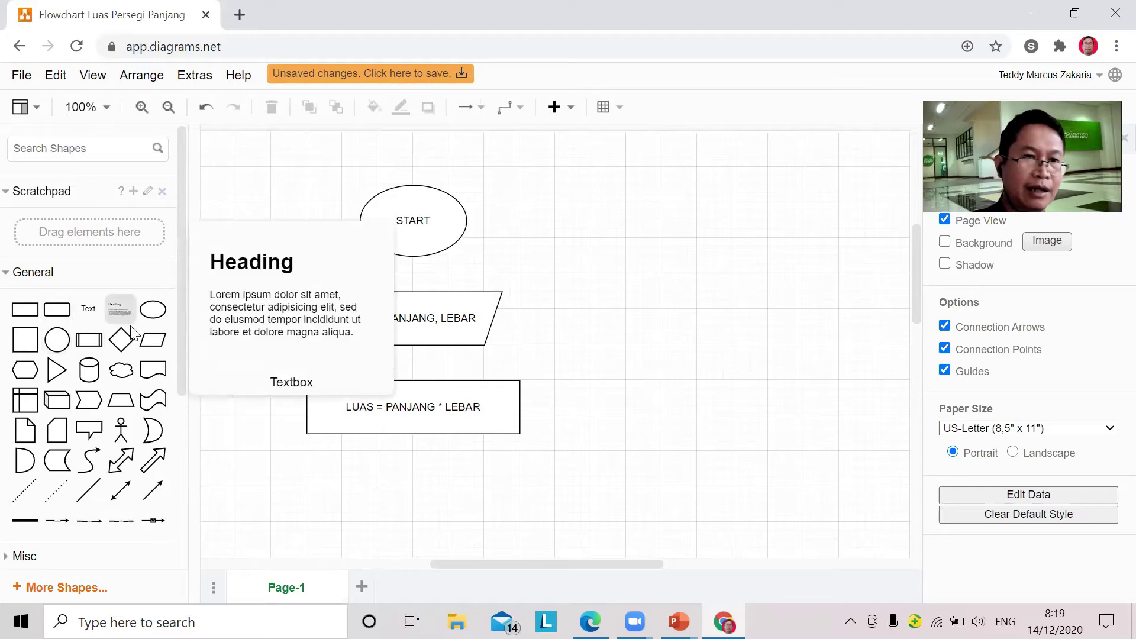
click(157, 349)
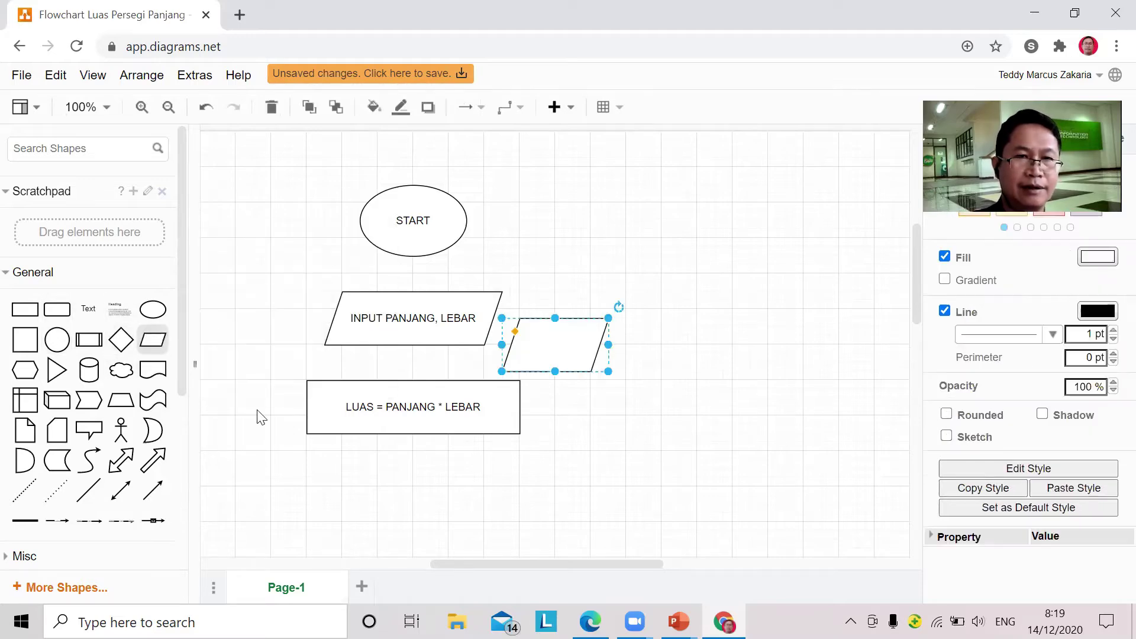
drag(548, 340, 413, 490)
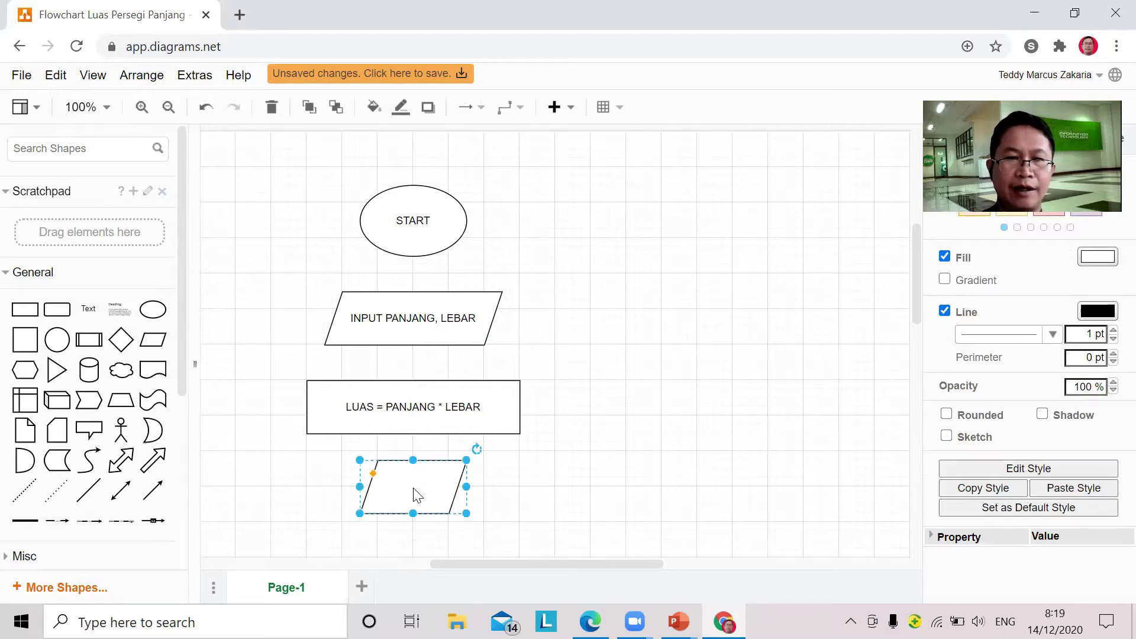
double_click(412, 490)
text(PRINT)
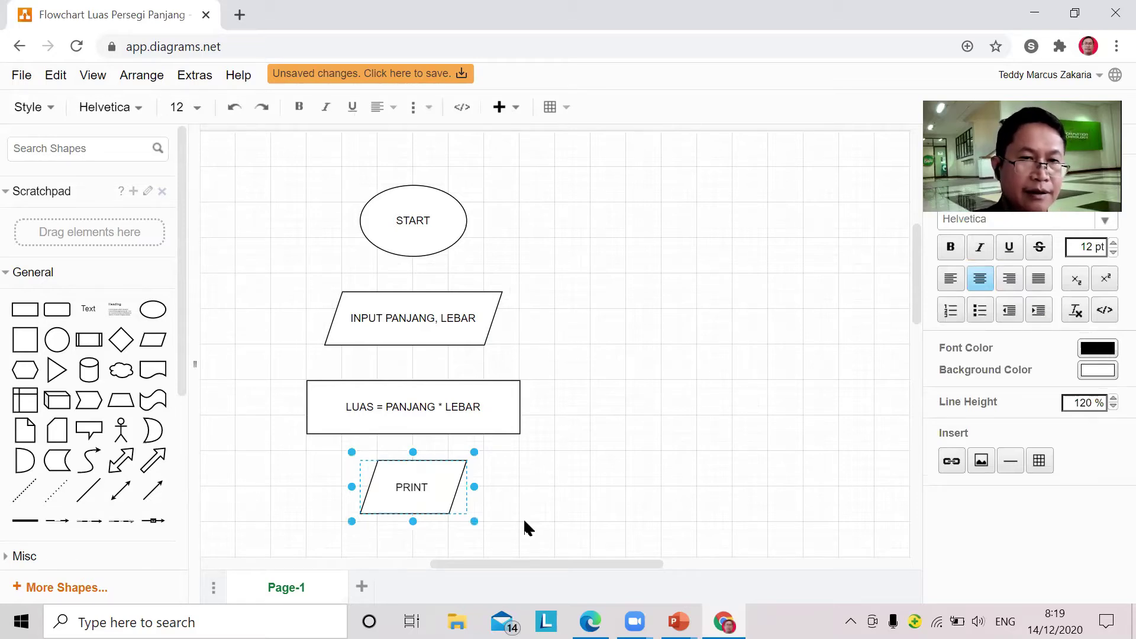
text( LUAS)
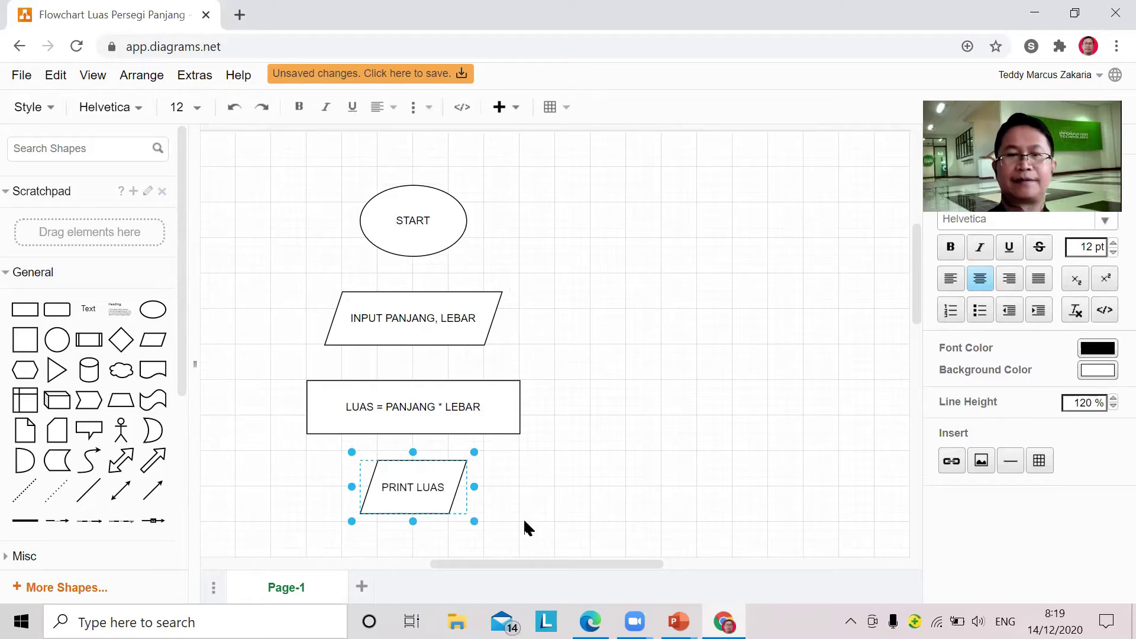
click(610, 401)
Step: Copy the START ellipse and place the copy centred below the PRINT LUAS parallelogram
click(432, 224)
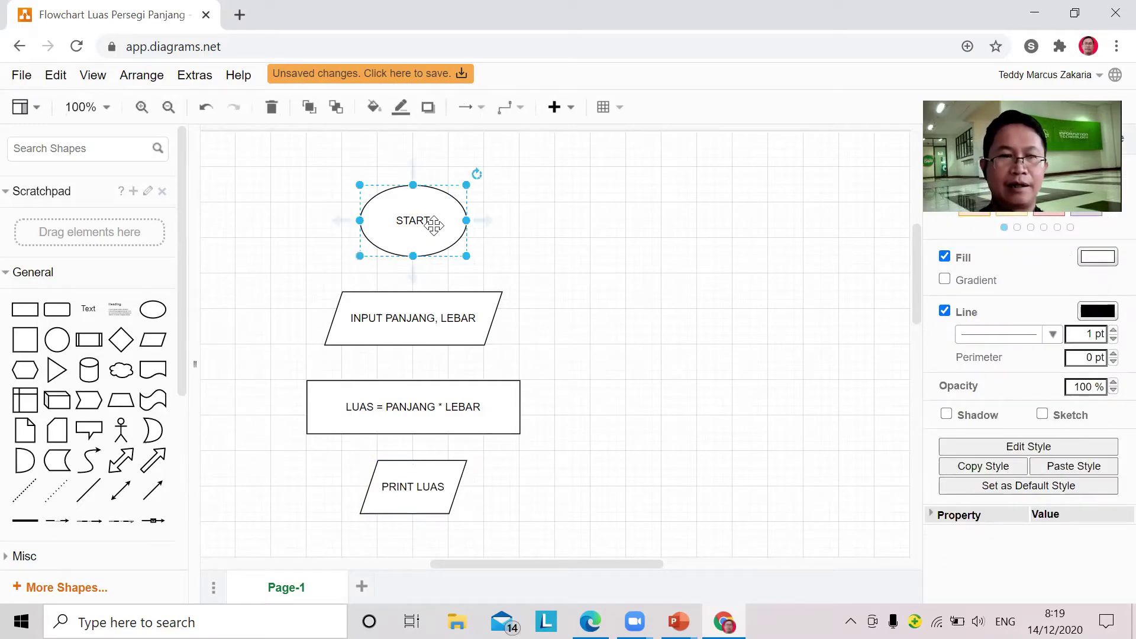
right_click(432, 225)
key(Escape)
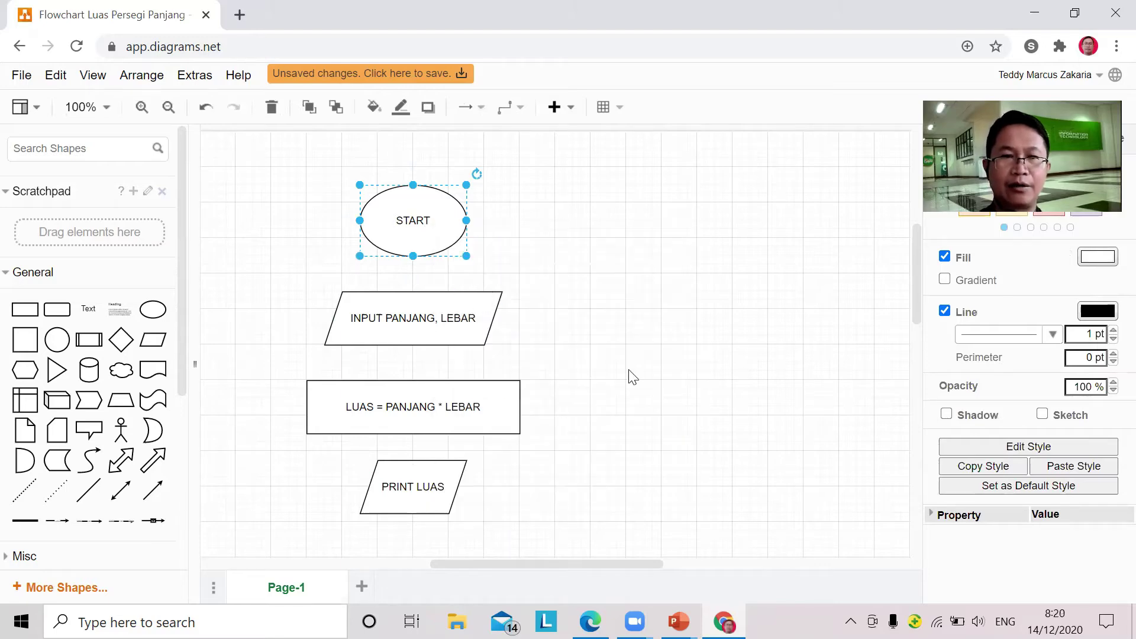
right_click(654, 282)
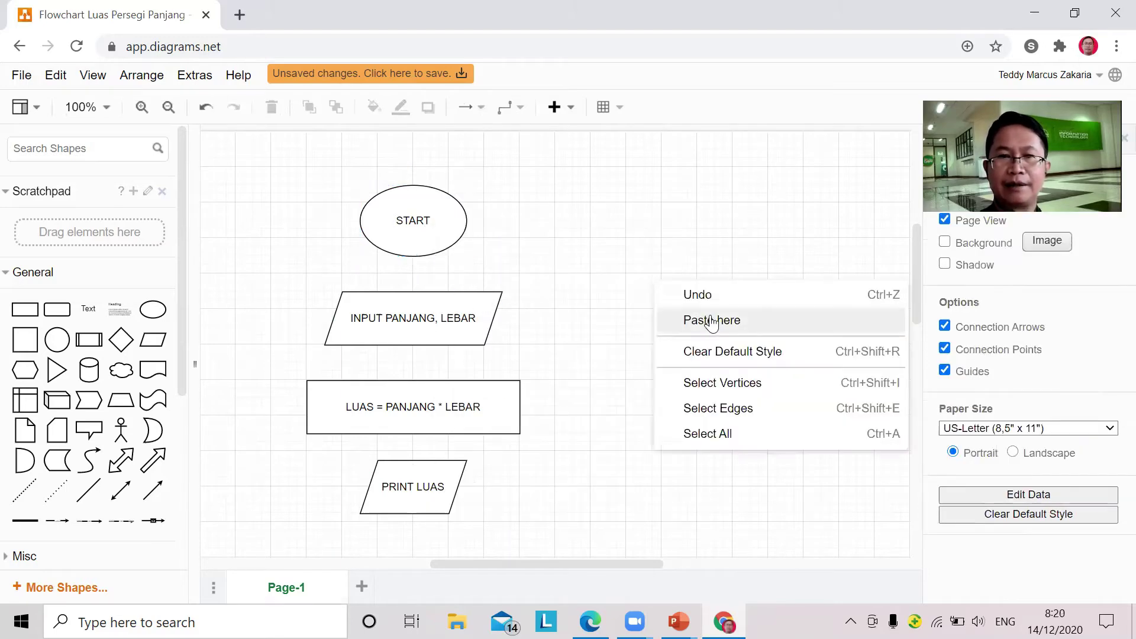
click(710, 322)
drag(705, 317, 412, 517)
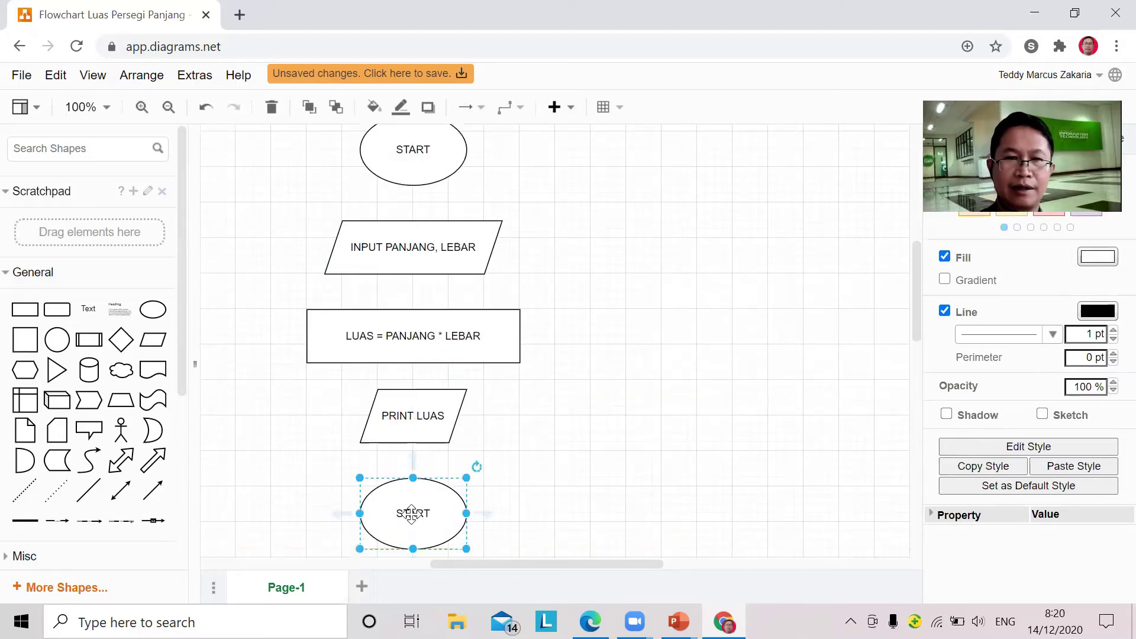
Step: Relabel the copied ellipse at the end of the flowchart as END
double_click(411, 514)
text(END)
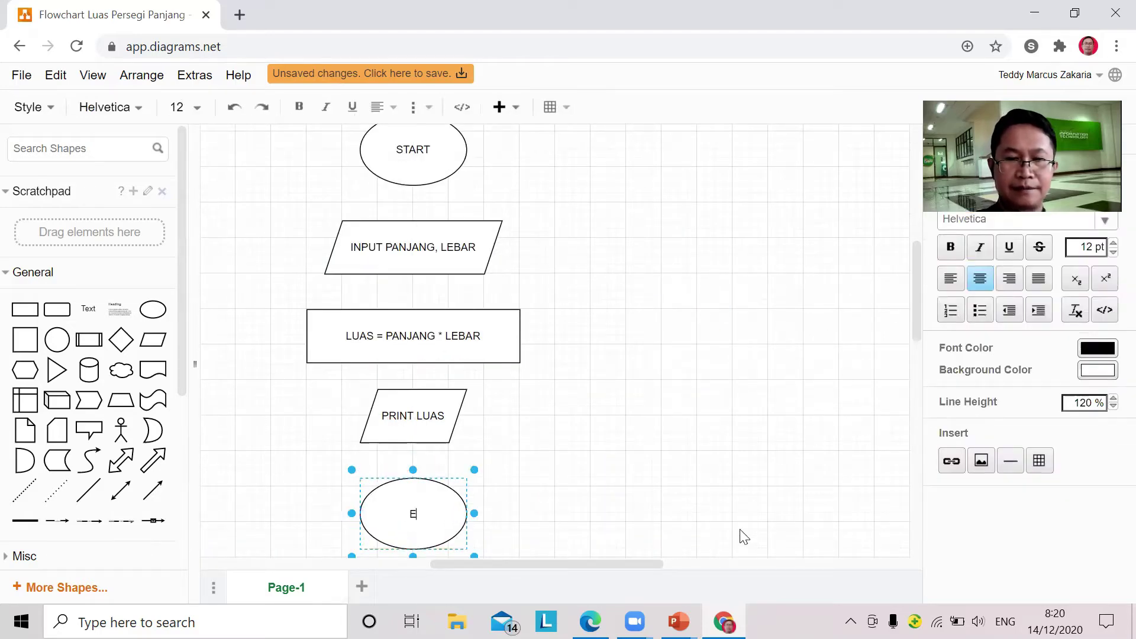
click(900, 422)
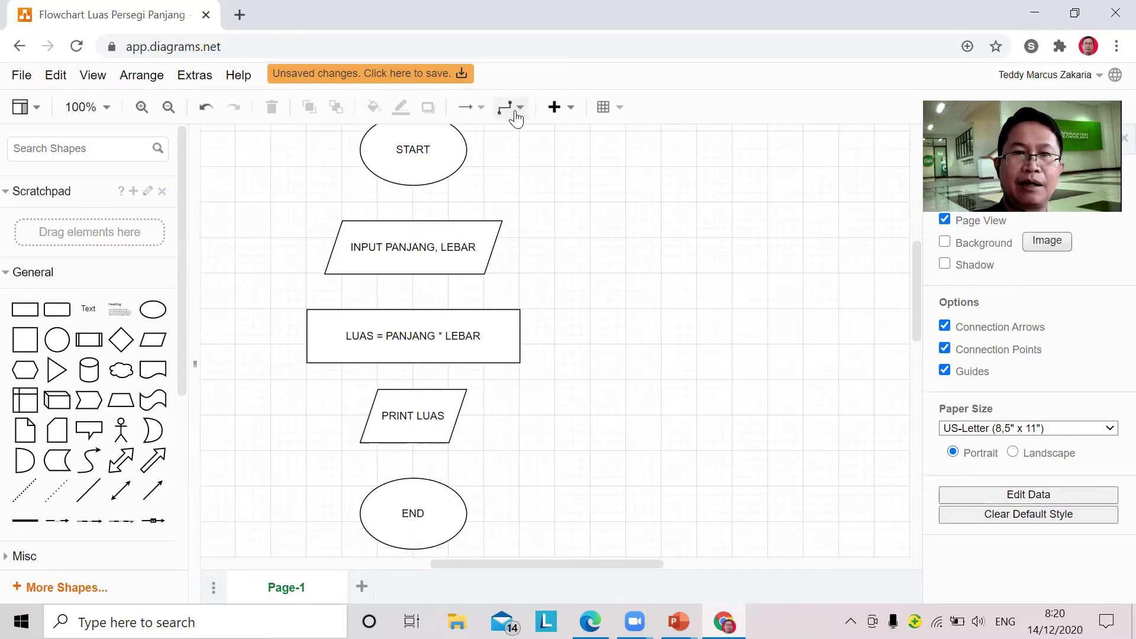
Step: Connect the START ellipse to the INPUT PANJANG, LEBAR parallelogram with a downward arrow
click(480, 112)
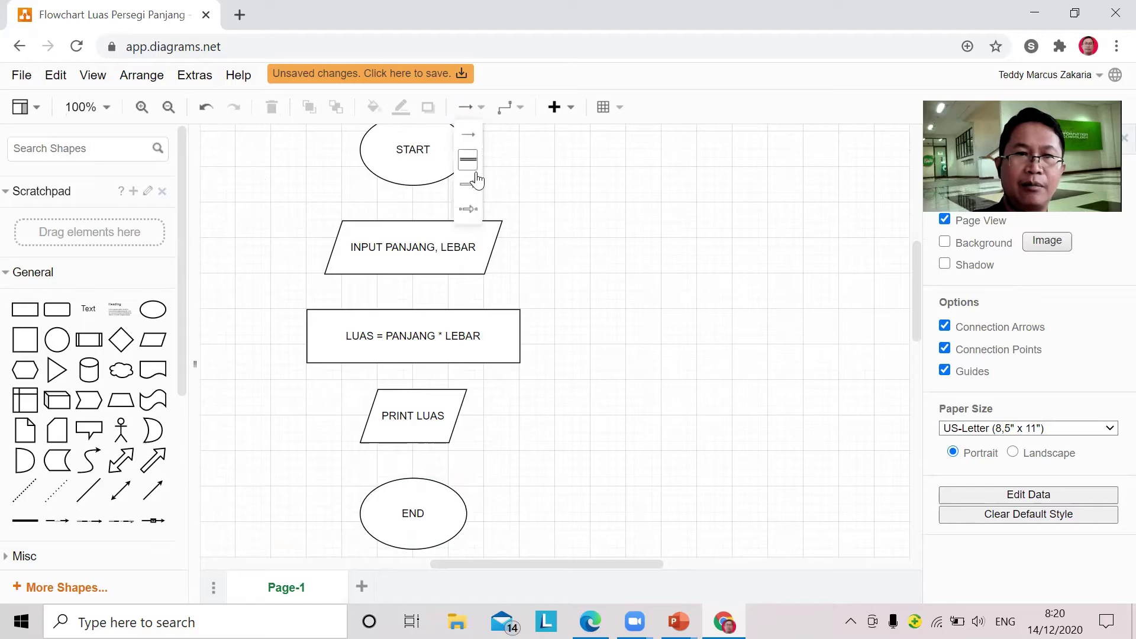
click(477, 148)
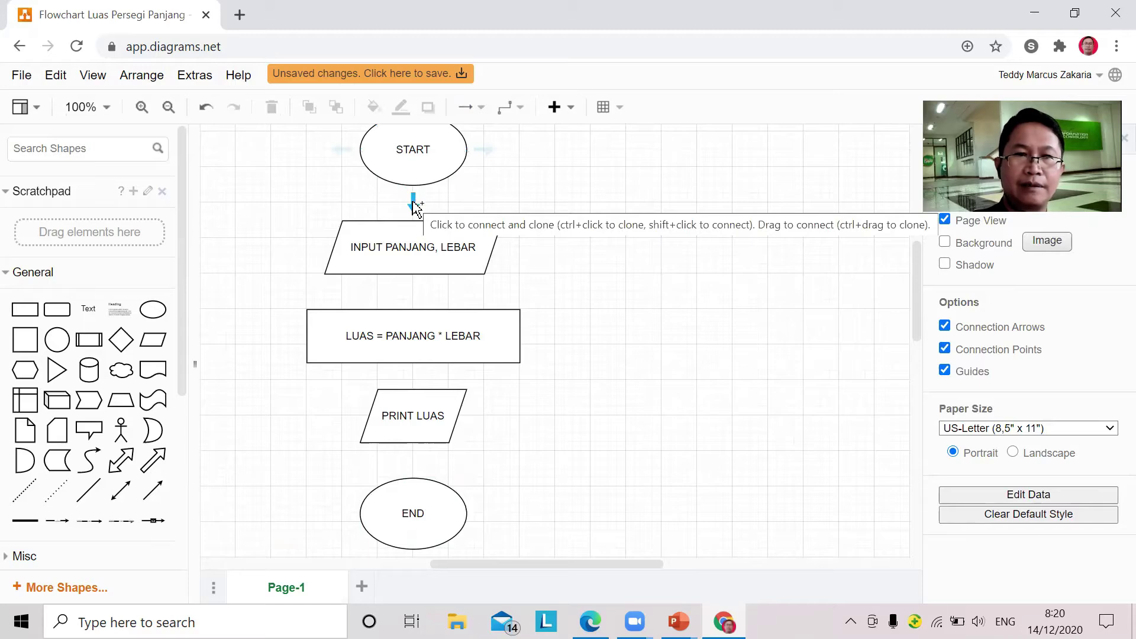
click(417, 207)
click(618, 234)
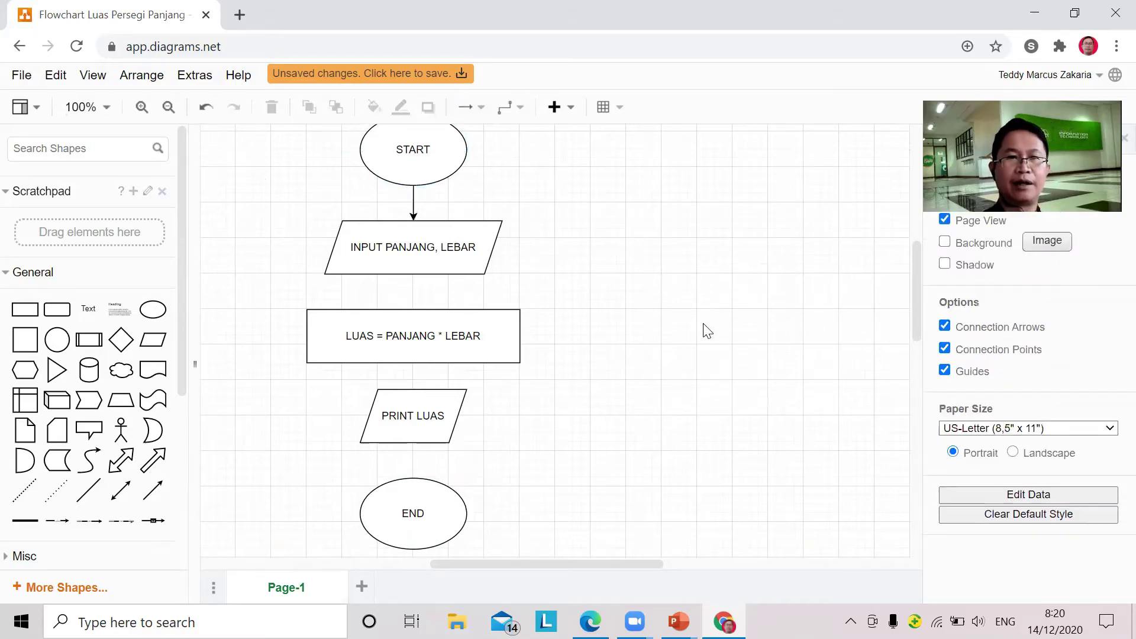
Step: Add a Directional Connector and attach it from the bottom of the INPUT PANJANG, LEBAR parallelogram to the top of the LUAS rectangle
mouse_move(95, 494)
mouse_move(150, 498)
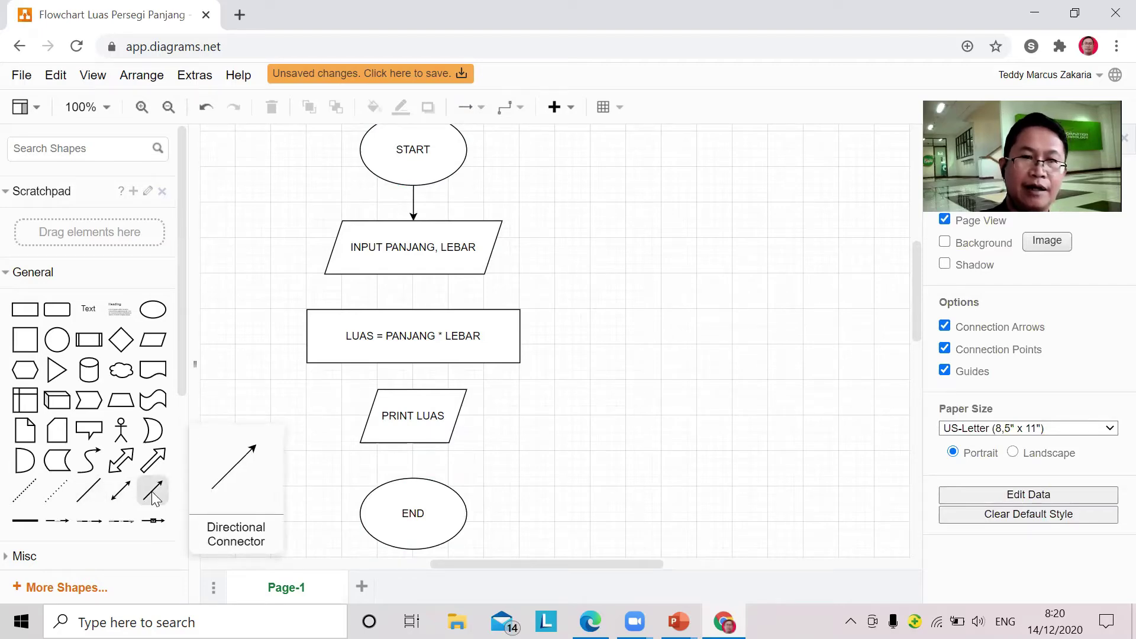
click(153, 497)
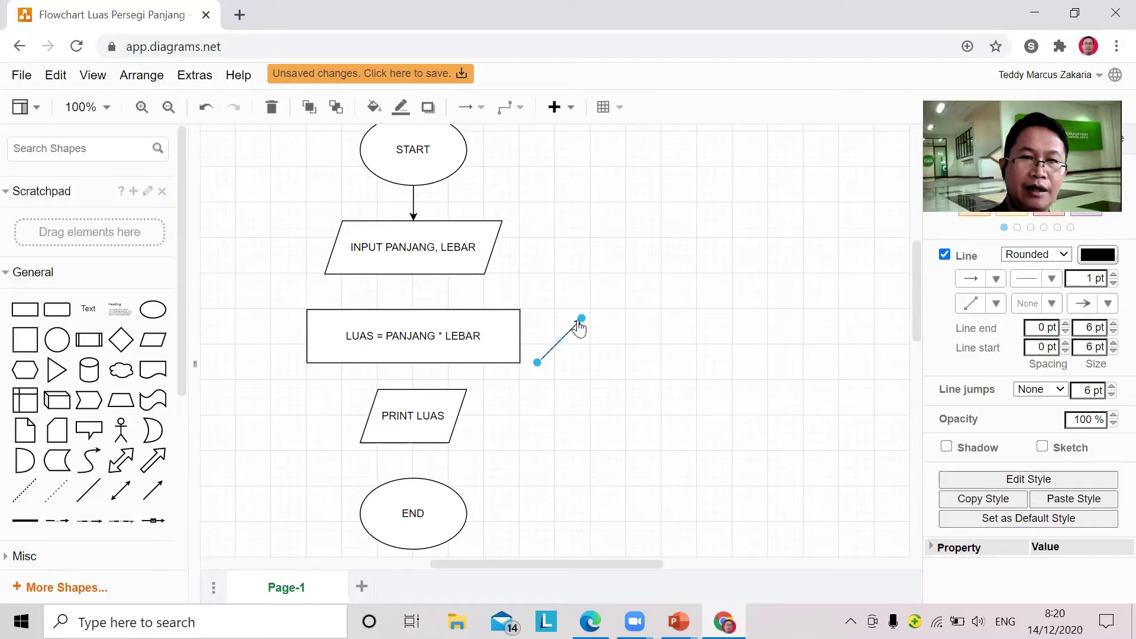
drag(580, 322, 413, 309)
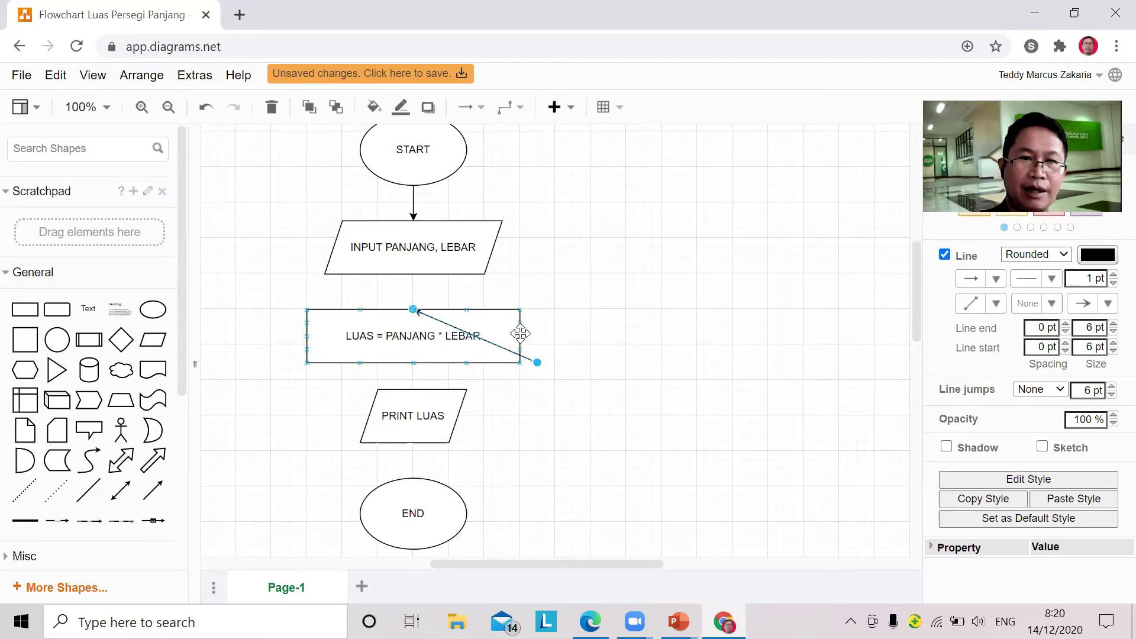
drag(537, 364, 413, 273)
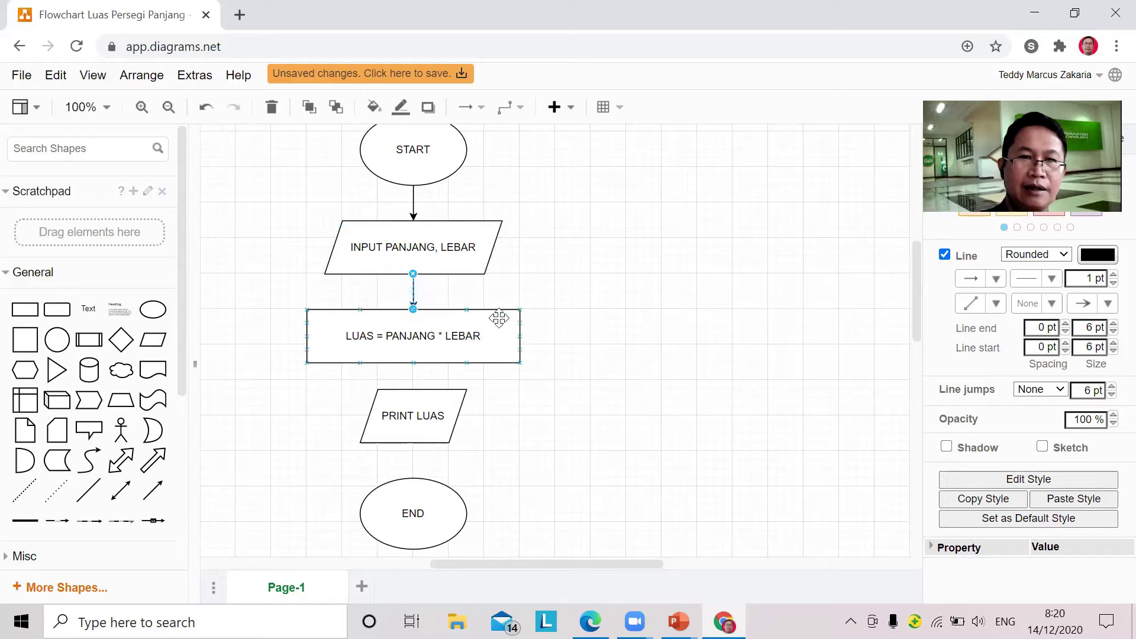
click(584, 263)
Step: Connect the bottom of the LUAS = PANJANG * LEBAR rectangle to the PRINT LUAS parallelogram with a downward arrow
click(516, 114)
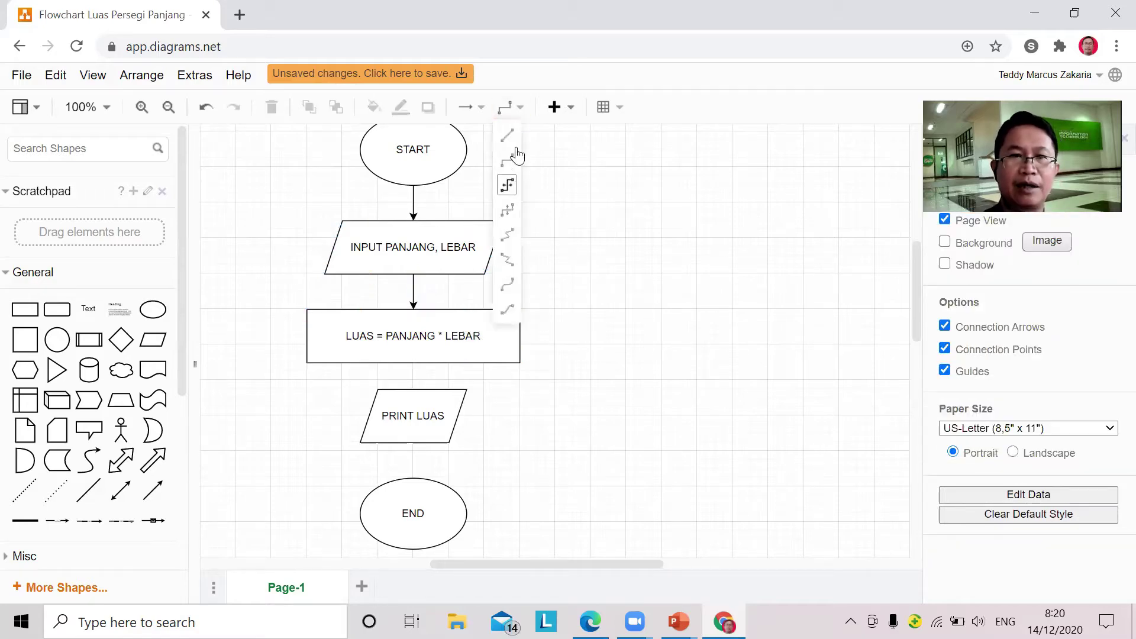
click(557, 161)
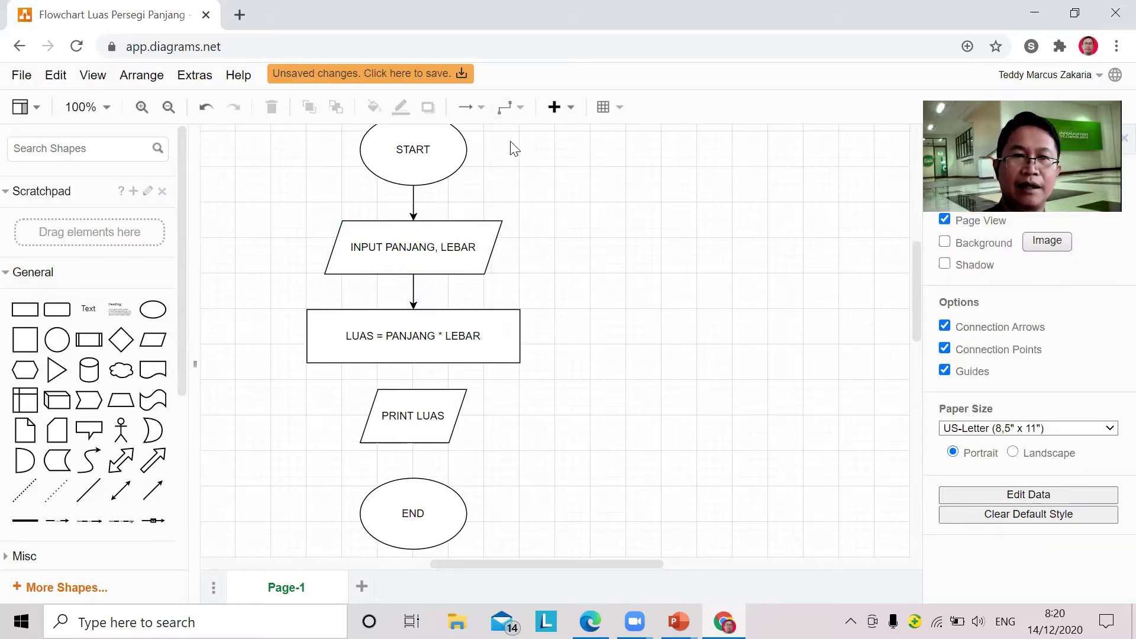
click(417, 386)
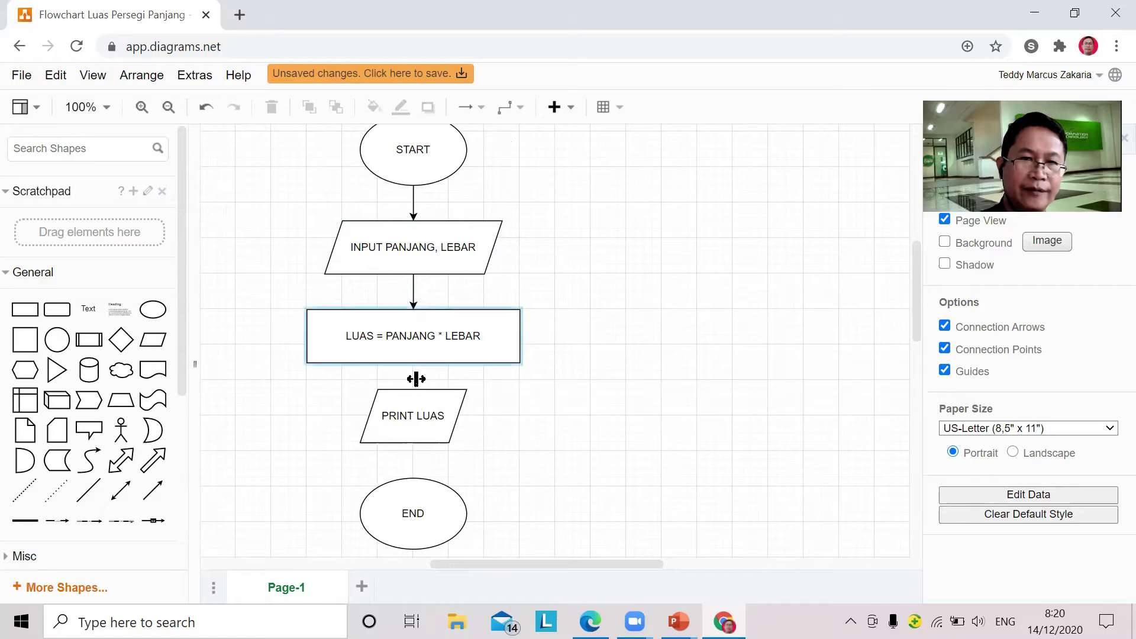
click(415, 465)
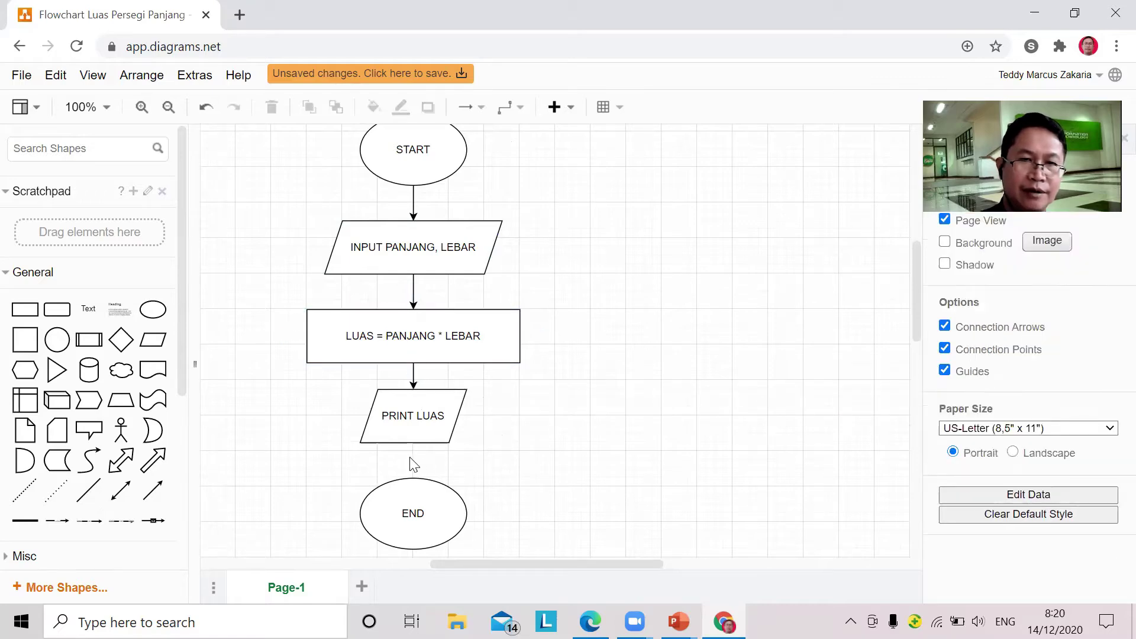
Step: Connect the bottom of the PRINT LUAS parallelogram to the END ellipse with a downward arrow
click(419, 427)
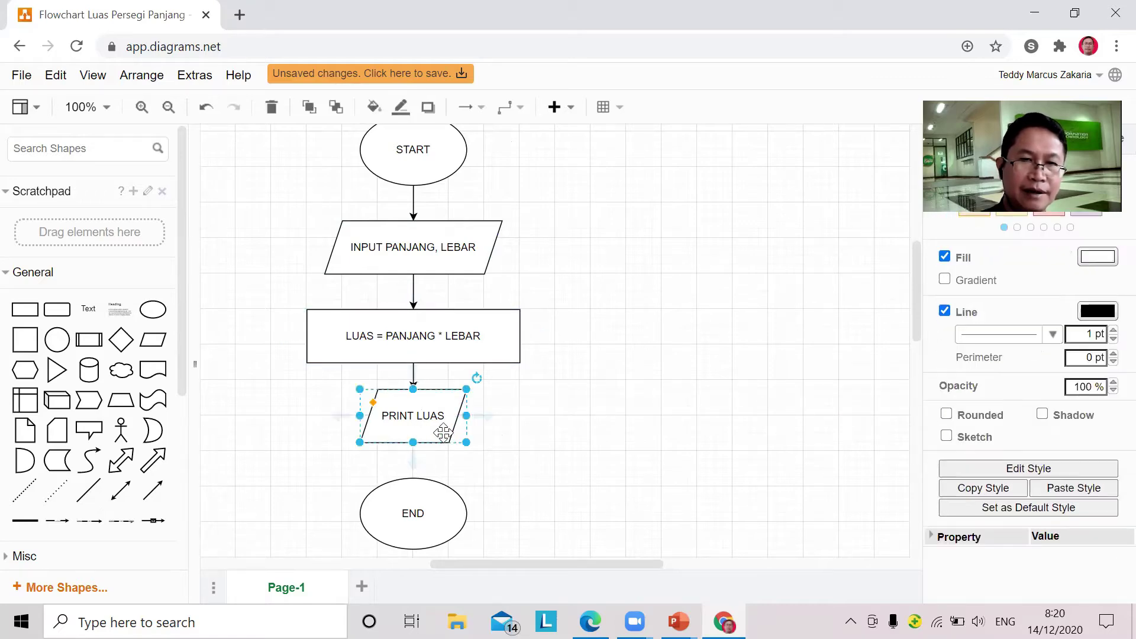
click(578, 434)
mouse_move(414, 464)
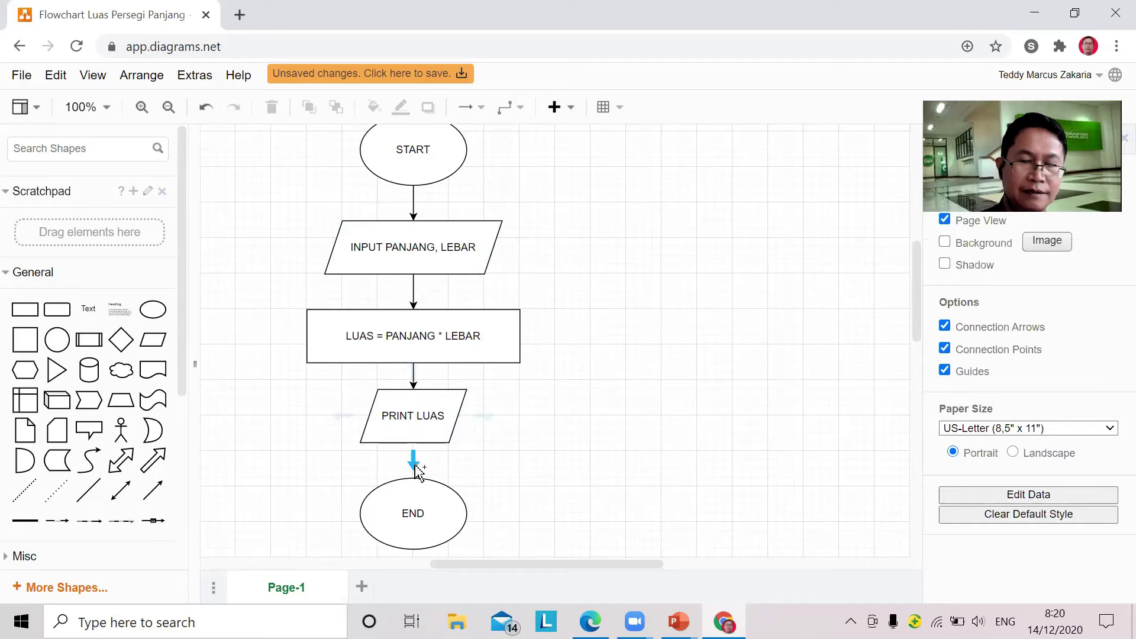
click(413, 463)
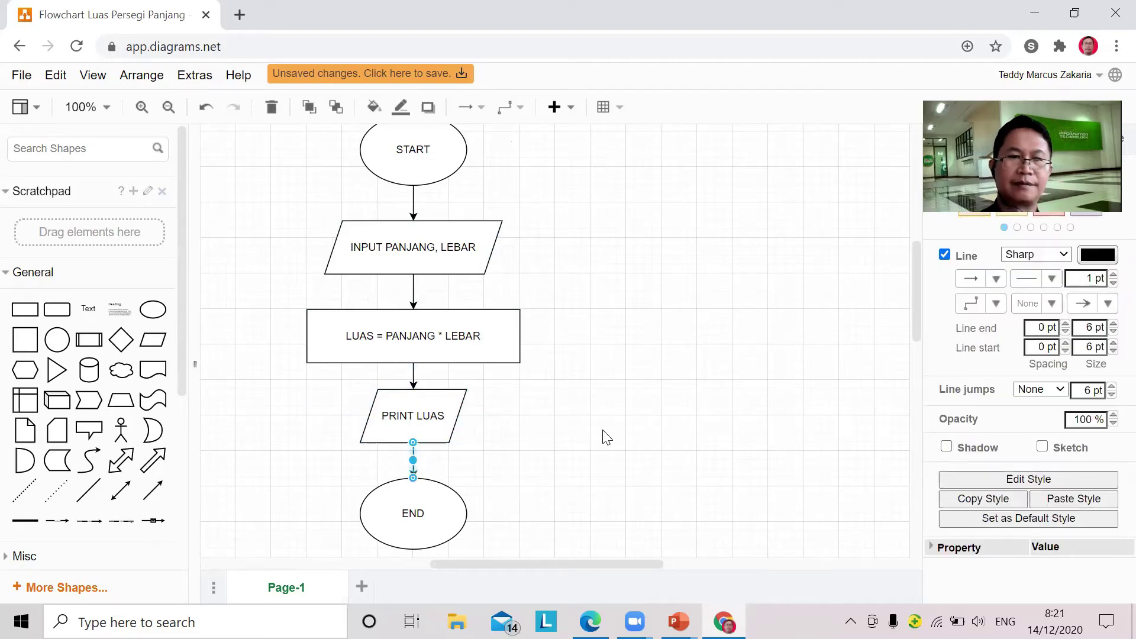
click(680, 421)
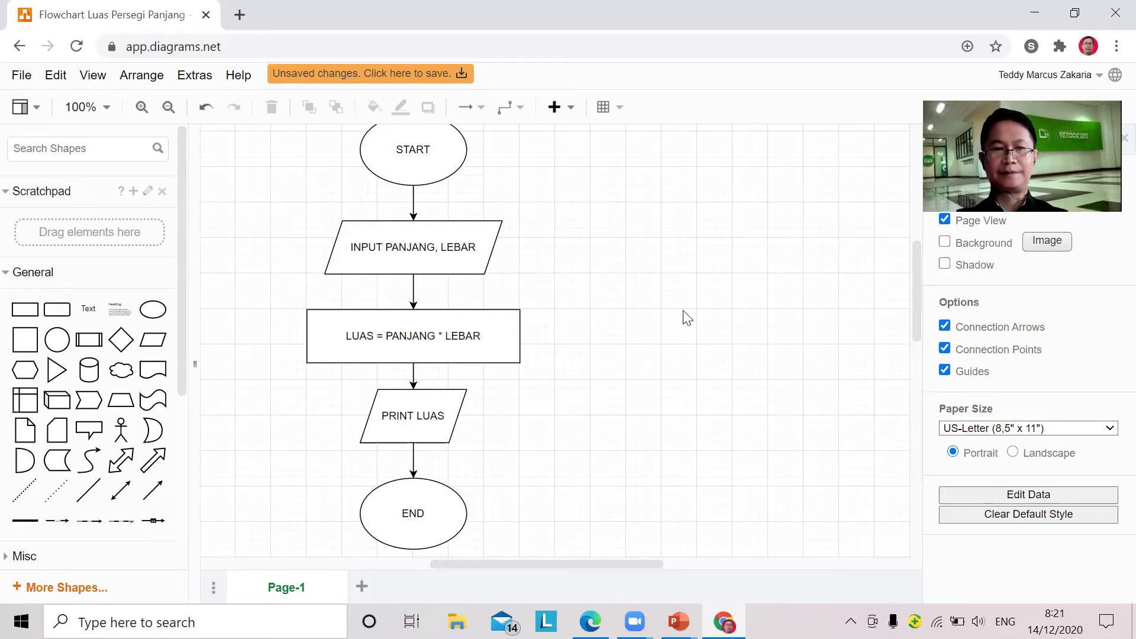
Step: Rename the flowchart's page as LUAS PERSEGI PANJANG
right_click(296, 587)
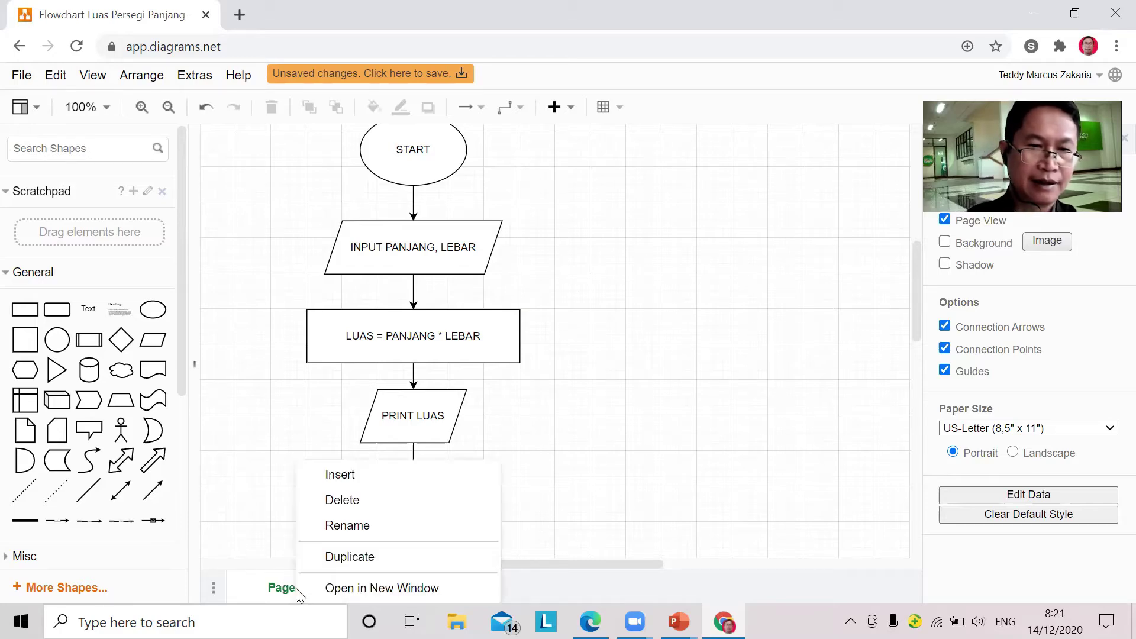
click(373, 526)
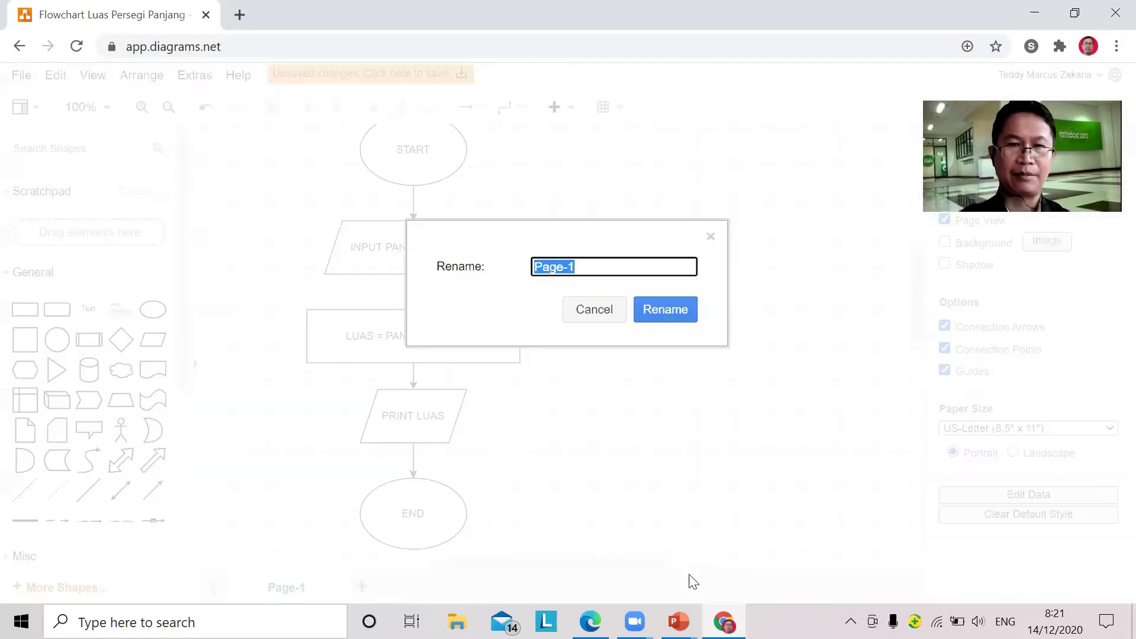
text(LUAS PERSEGI PANJANG)
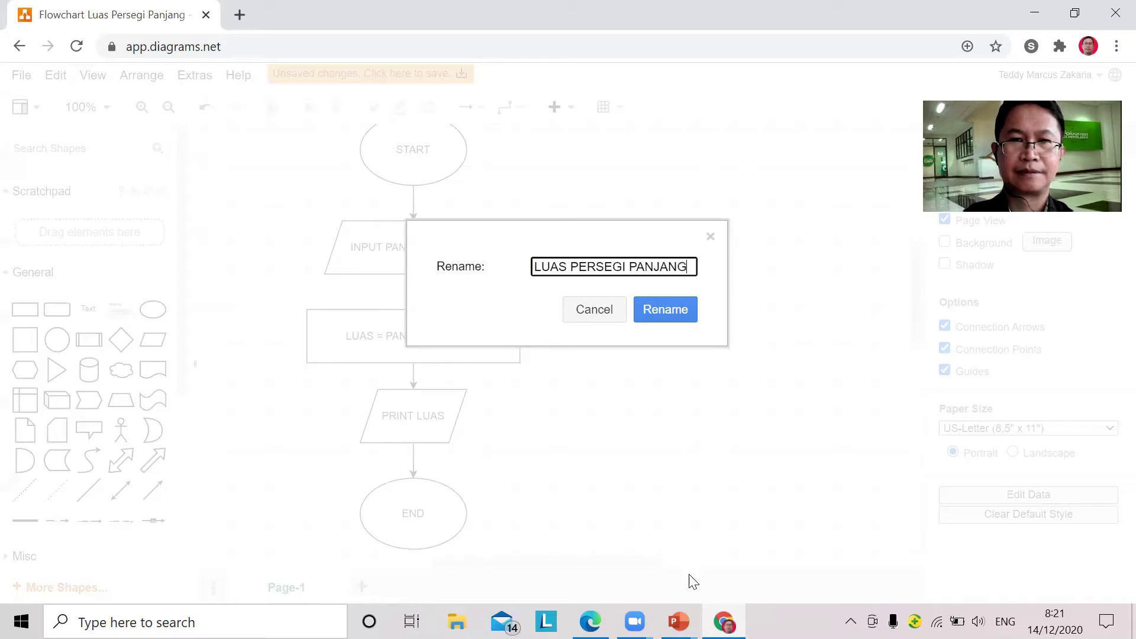
click(664, 311)
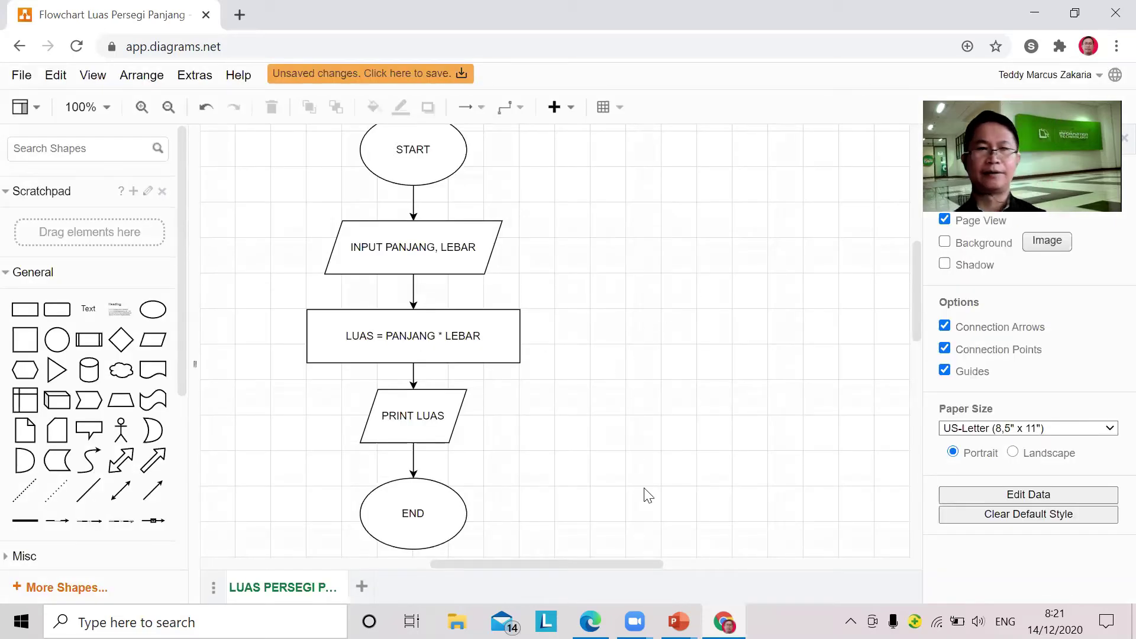